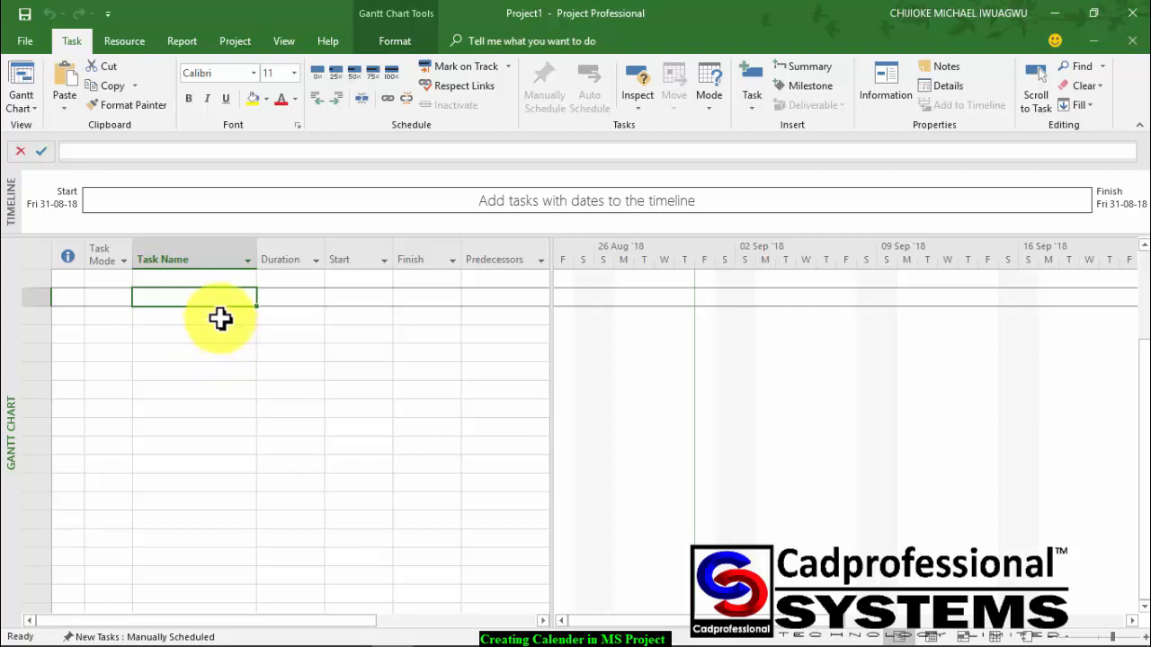
# - Open the project's Change Working Time settings and choose Standard (Project Calendar) as the calendar
pyautogui.click(238, 41)
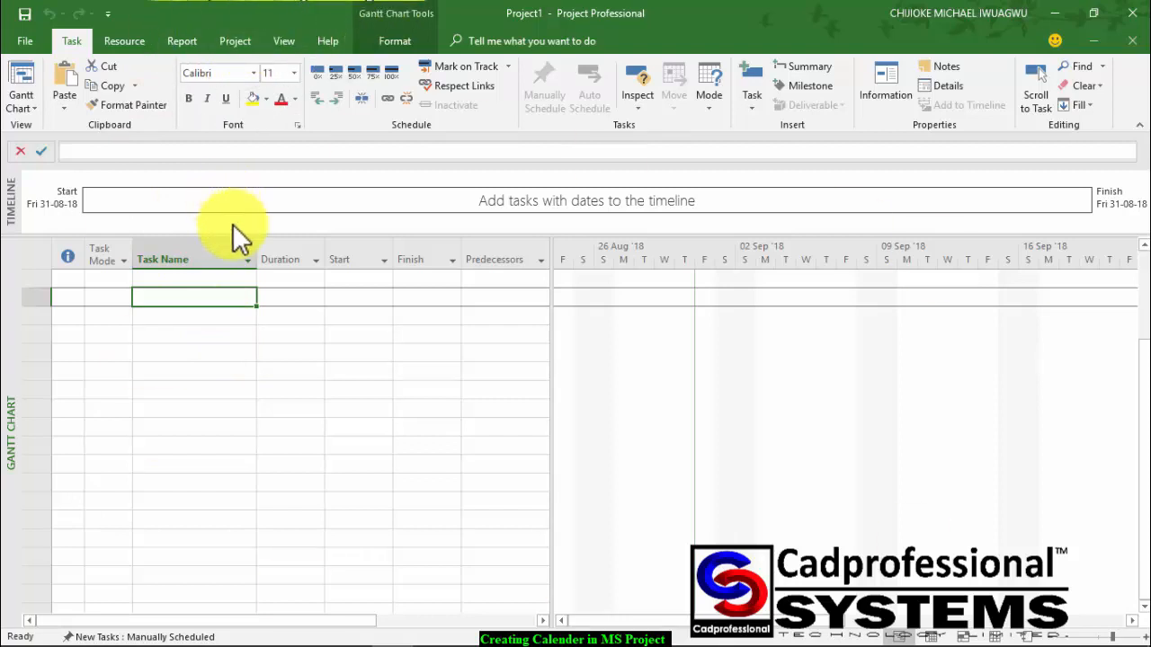
pyautogui.click(243, 42)
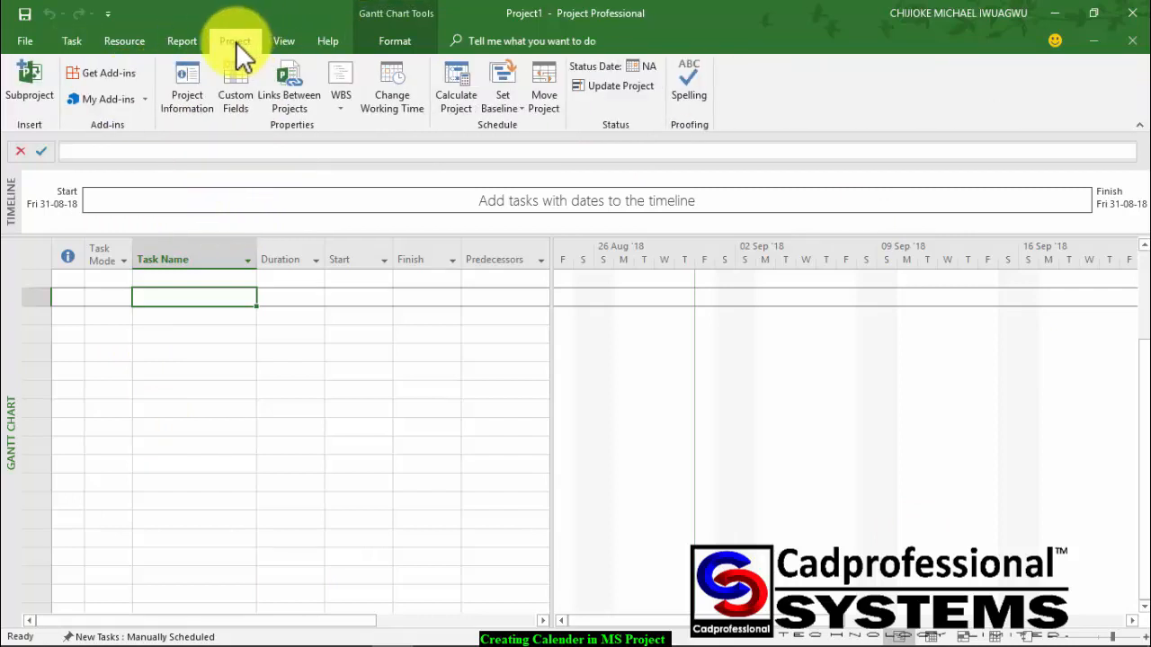
pyautogui.click(294, 126)
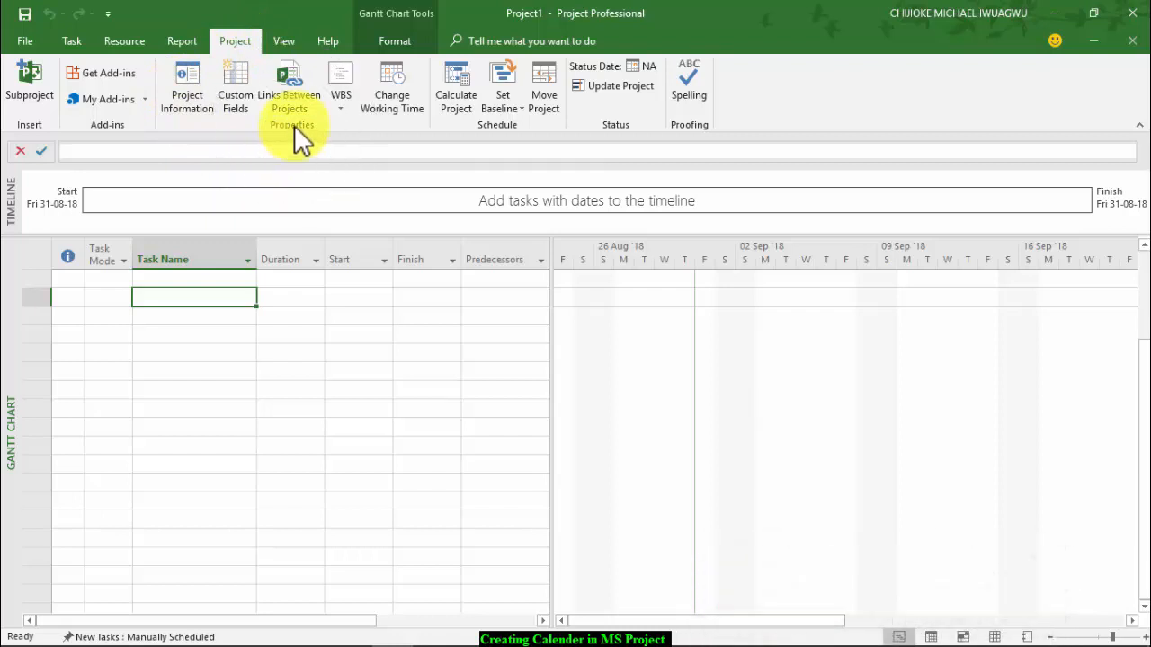
pyautogui.click(388, 99)
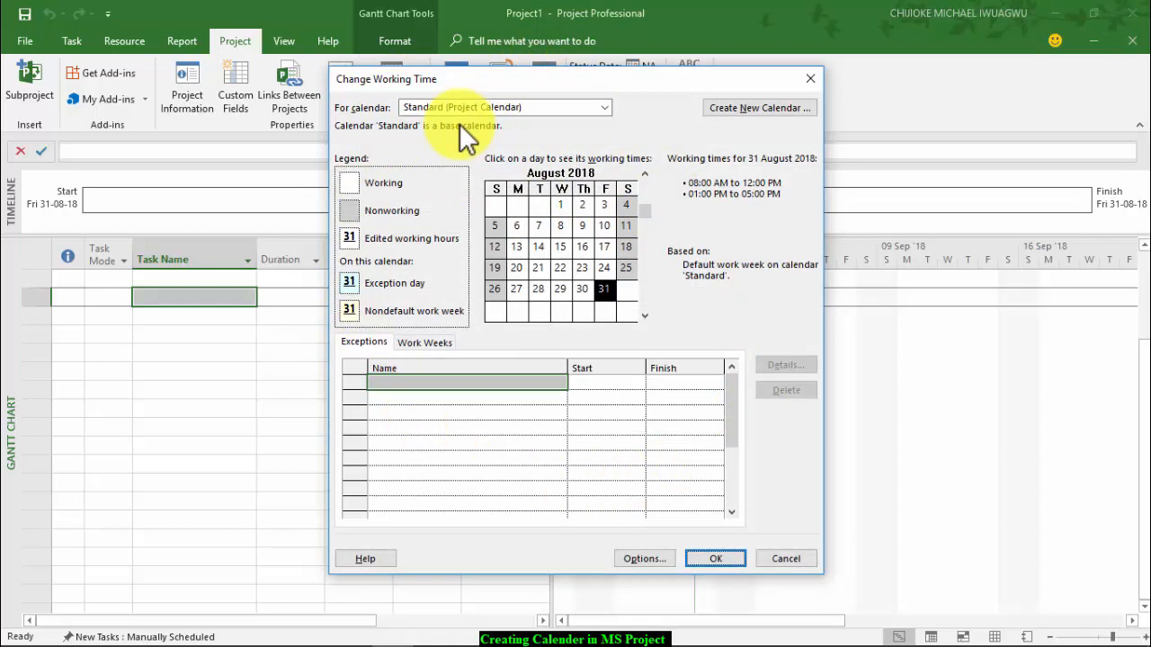
pyautogui.click(606, 108)
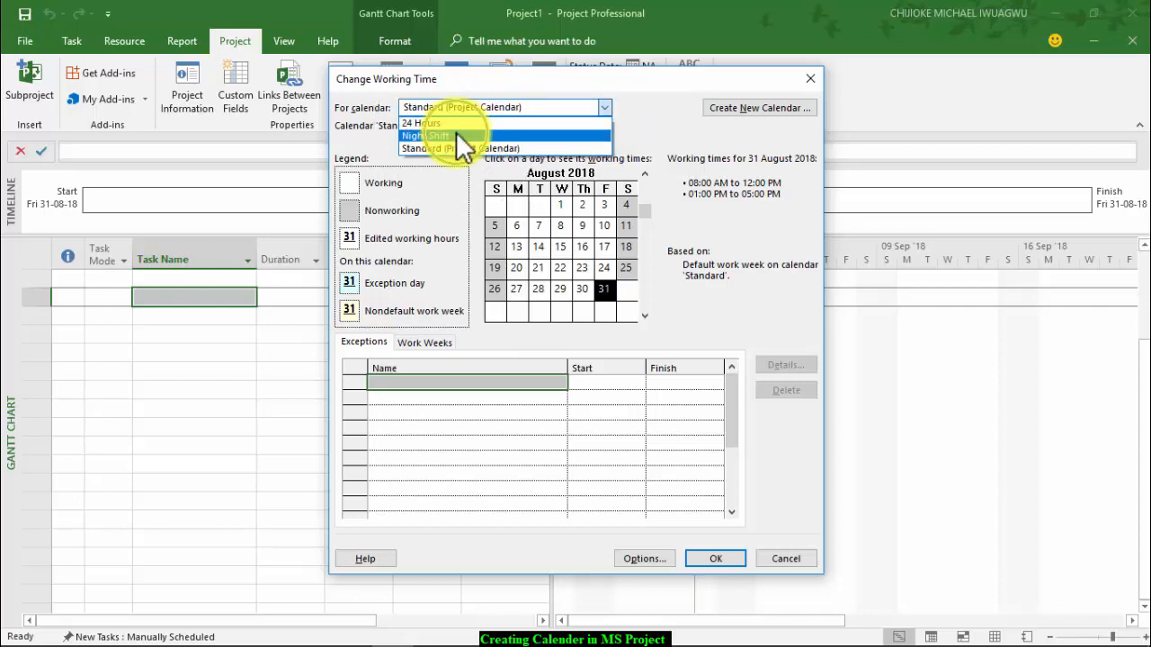
pyautogui.click(519, 148)
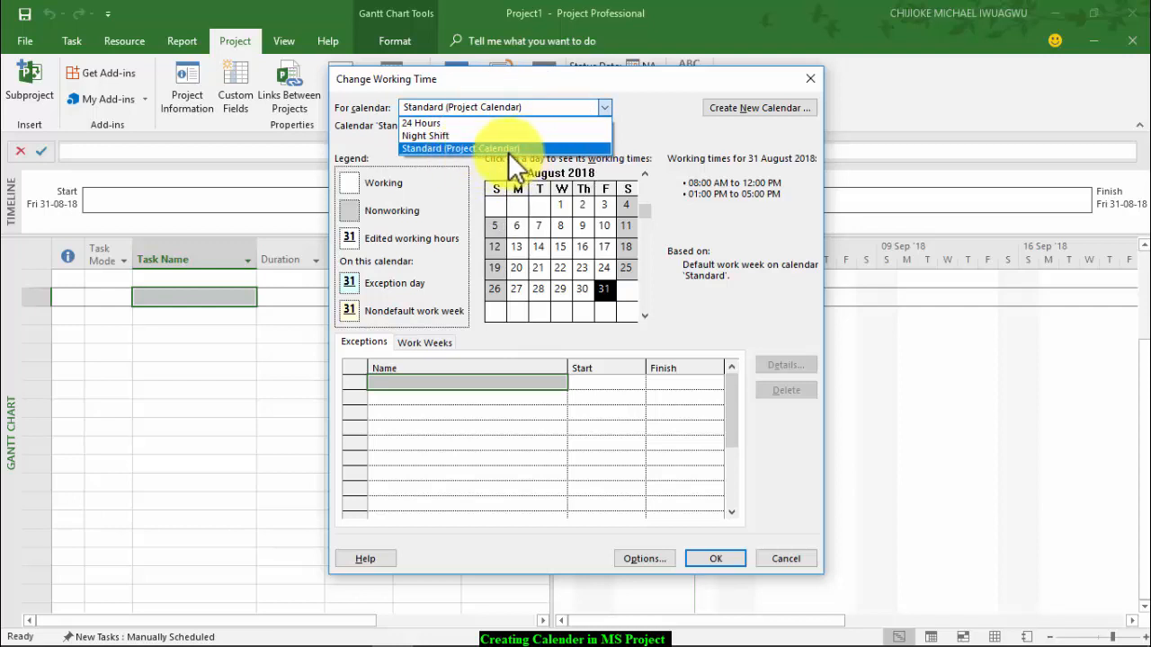
pyautogui.click(642, 144)
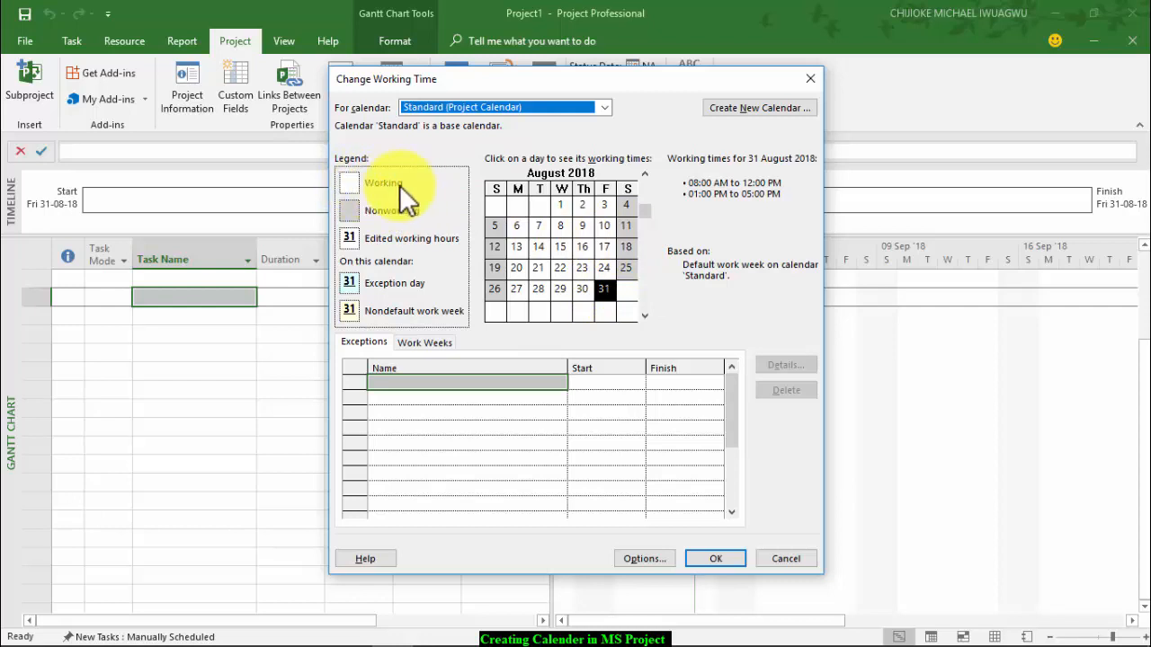
pyautogui.click(349, 212)
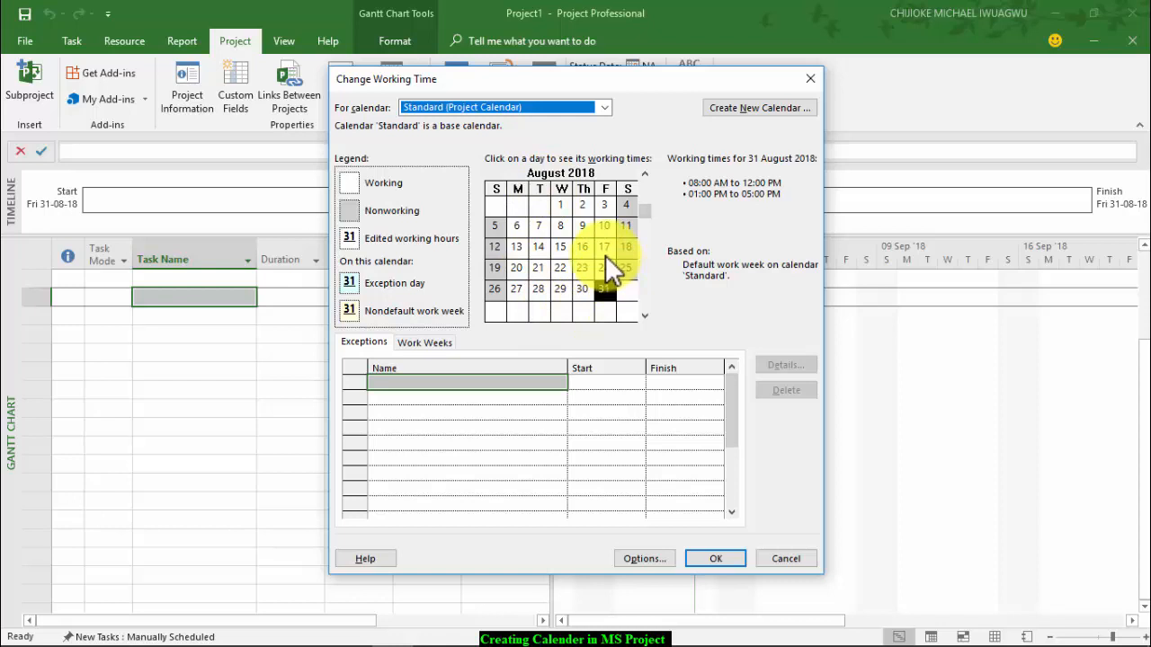
# - Create a new base calendar as a copy of Standard under its suggested name, and close the working time settings
pyautogui.click(747, 108)
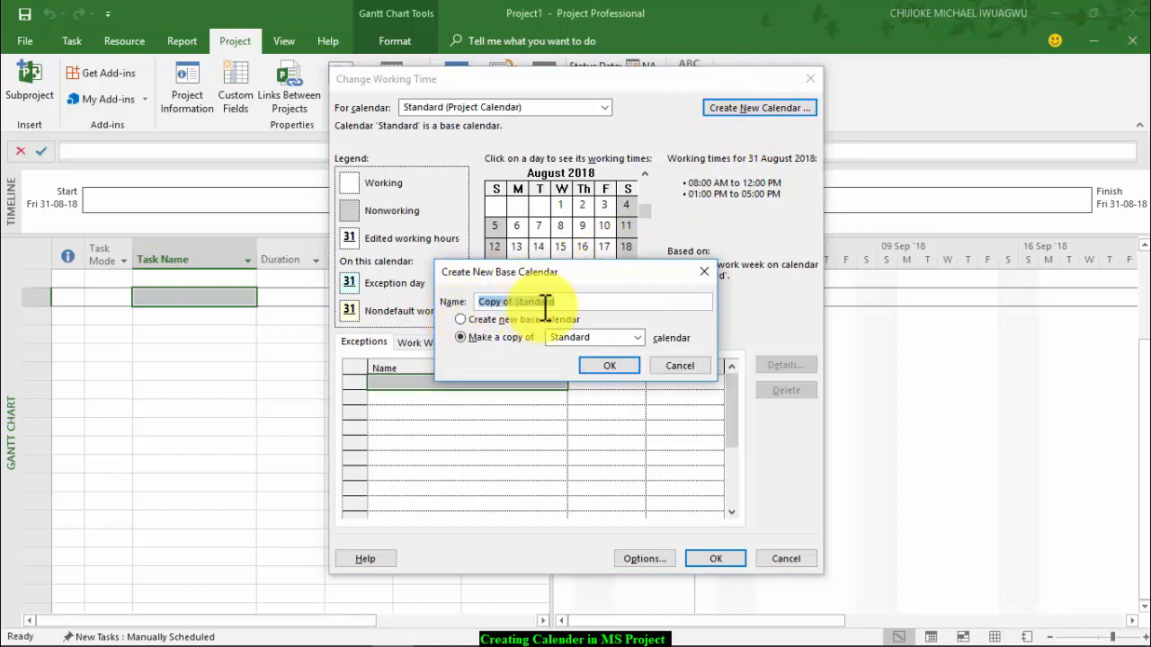
pyautogui.click(639, 337)
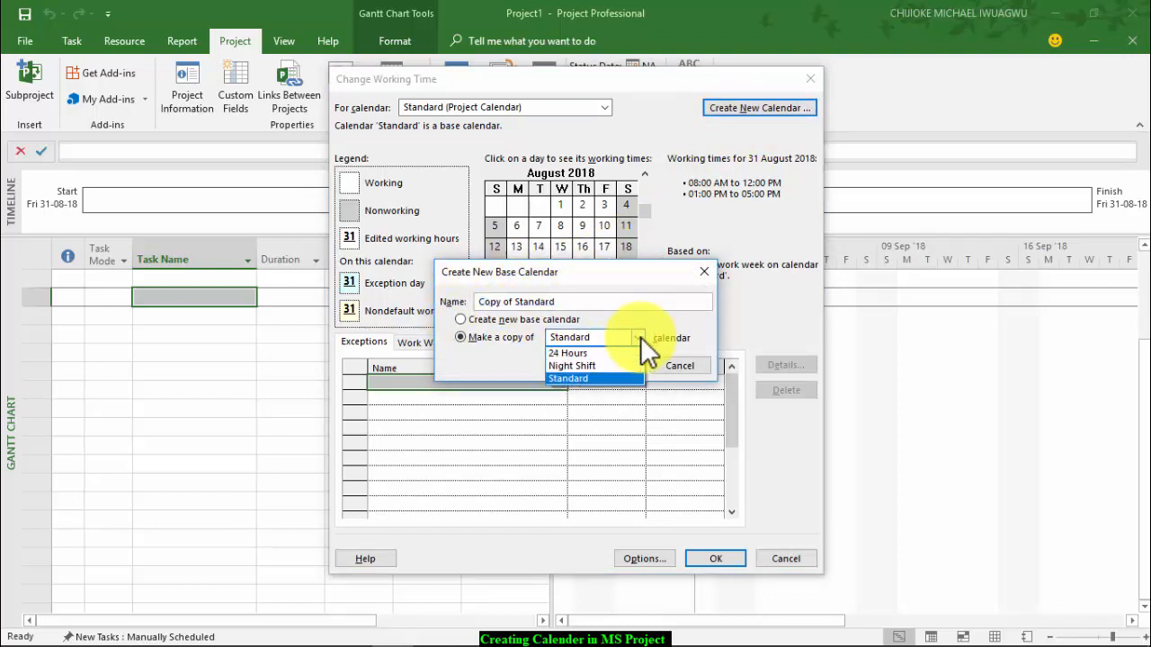
pyautogui.click(600, 373)
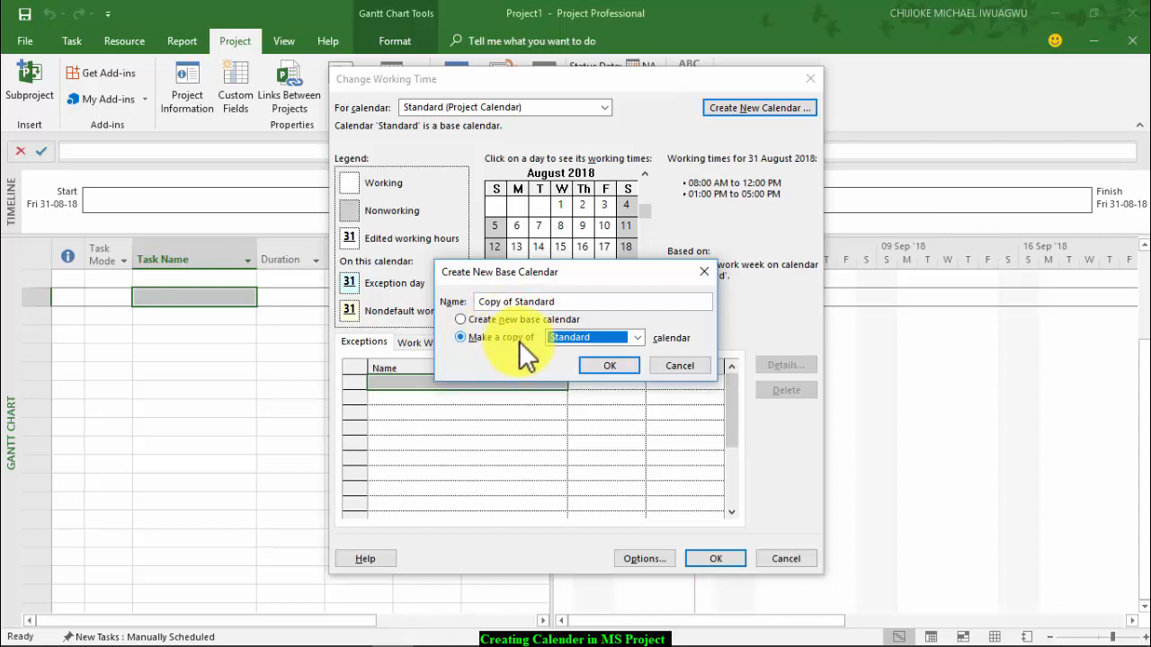
pyautogui.click(612, 367)
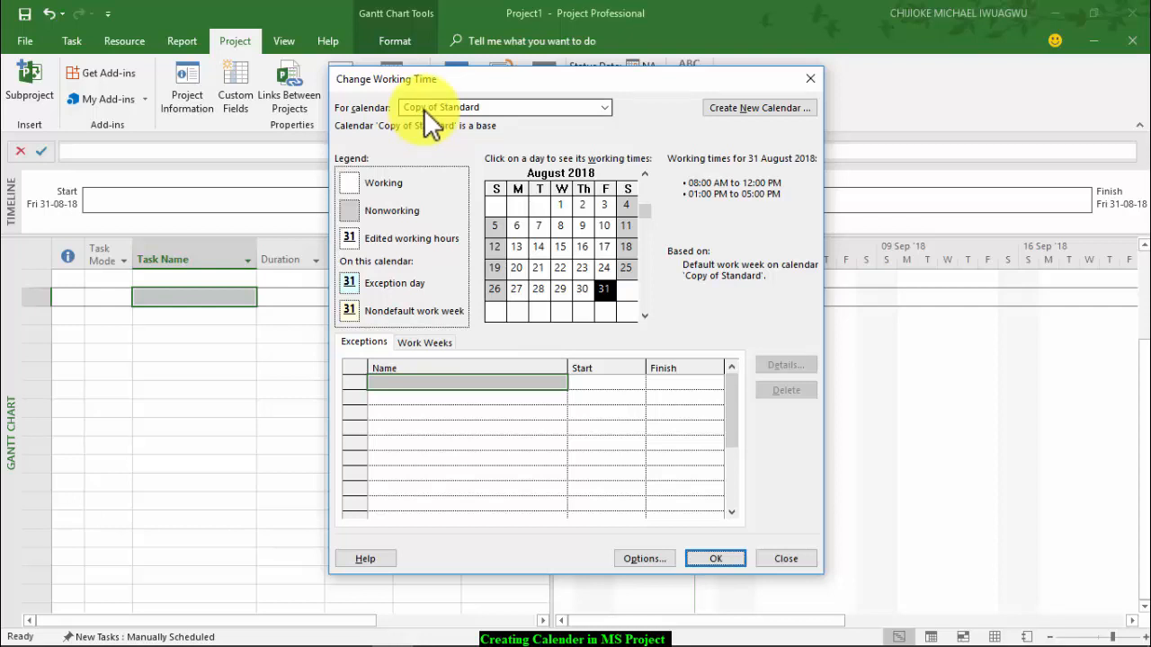
pyautogui.click(785, 559)
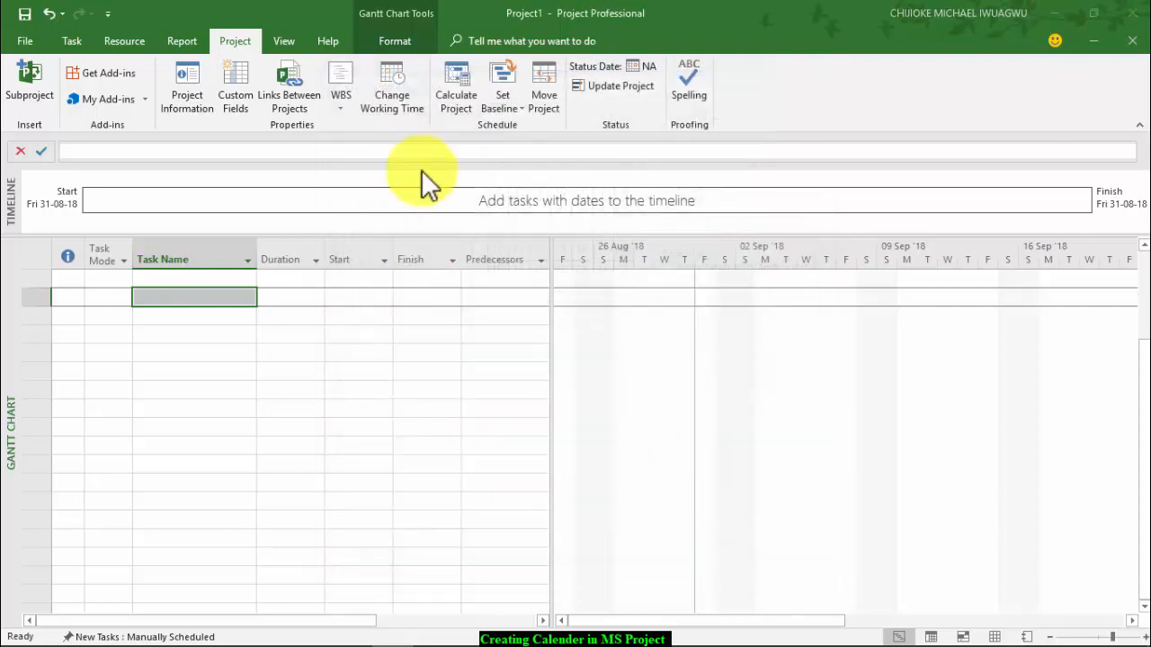
# - Reopen the working time settings and create a base calendar named My Project Calender as a copy of Standard
pyautogui.click(402, 90)
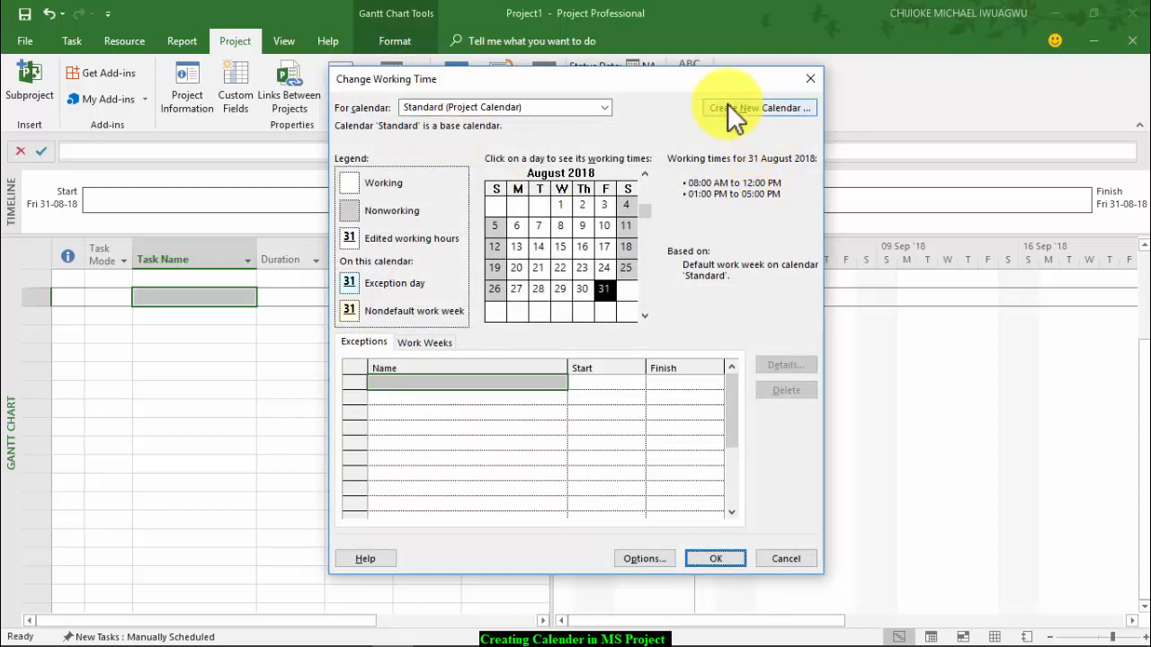
pyautogui.click(728, 106)
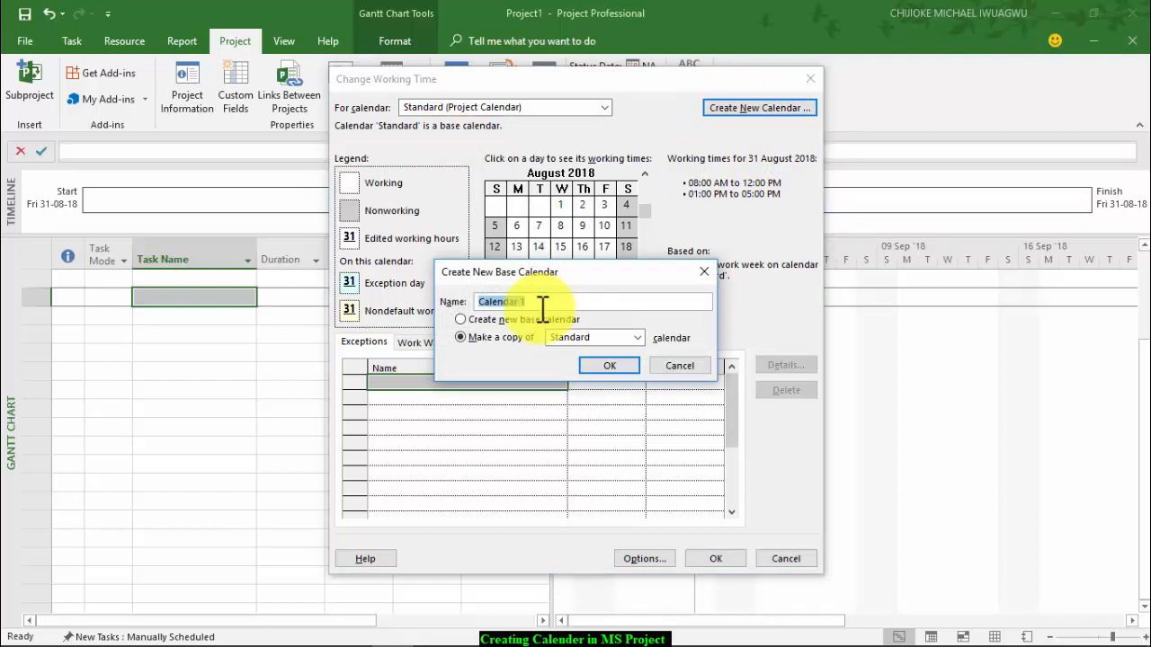
pyautogui.write('My')
pyautogui.write(' d')
pyautogui.press('BackSpace')
pyautogui.write('Project Calenda')
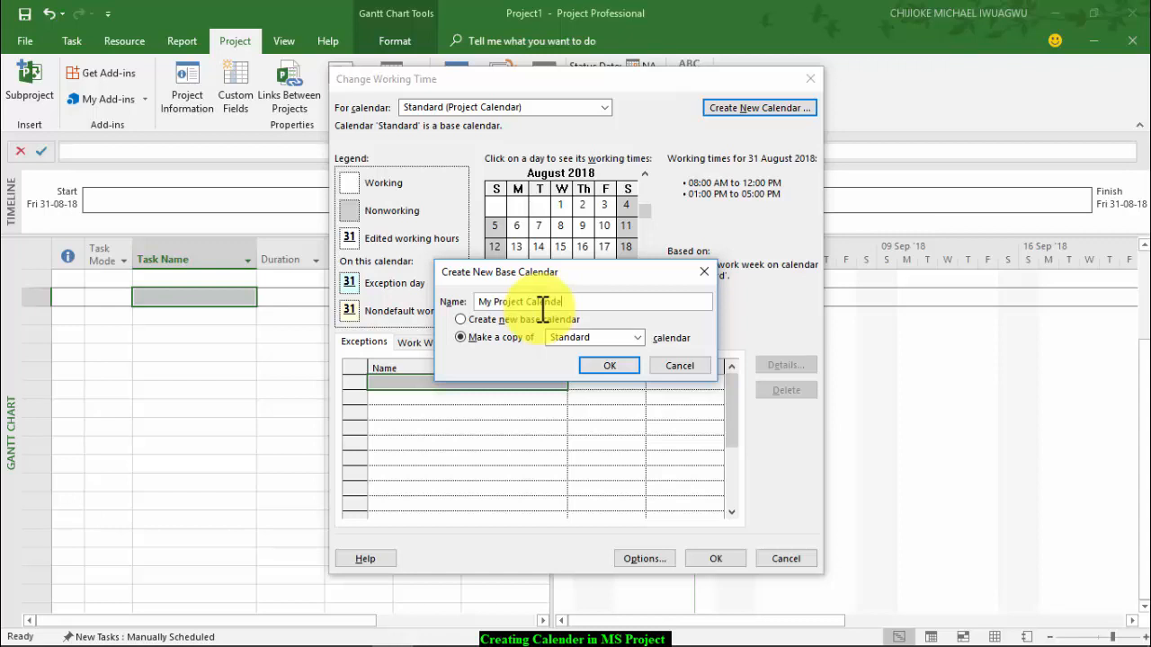
pyautogui.click(613, 365)
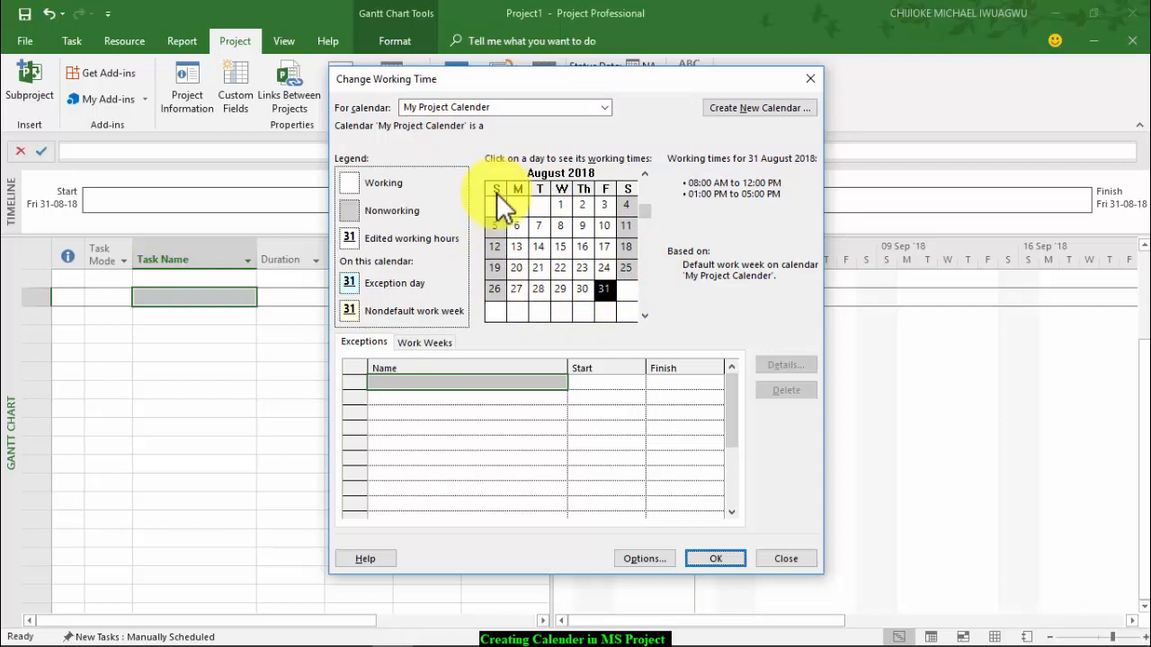
pyautogui.click(604, 291)
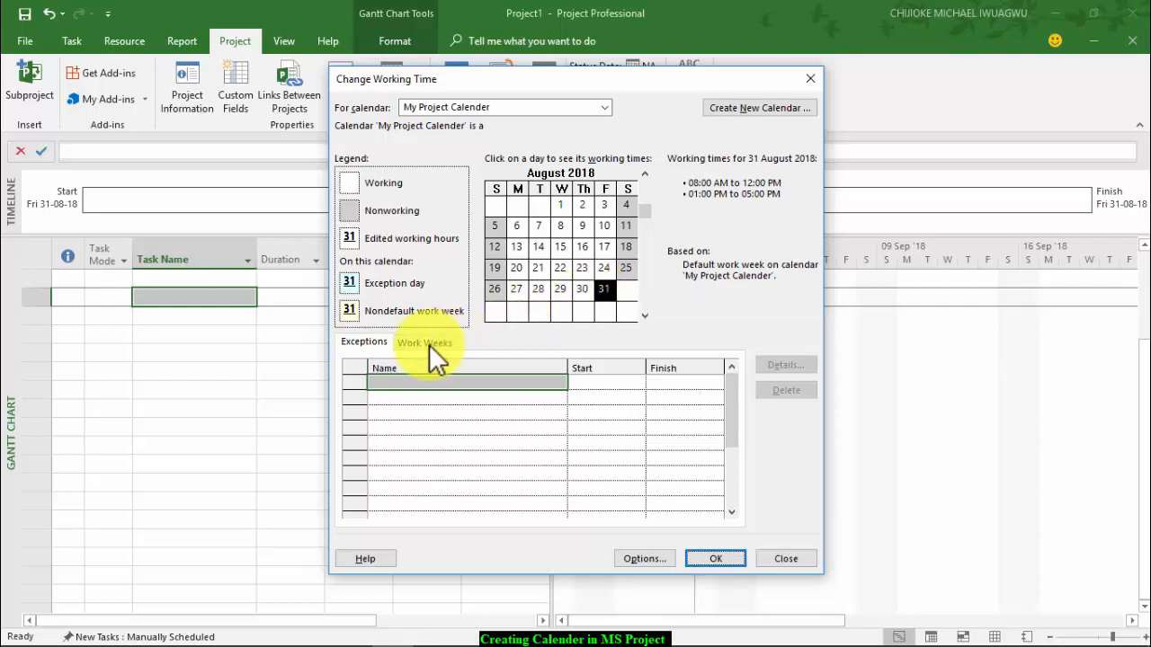
pyautogui.click(368, 344)
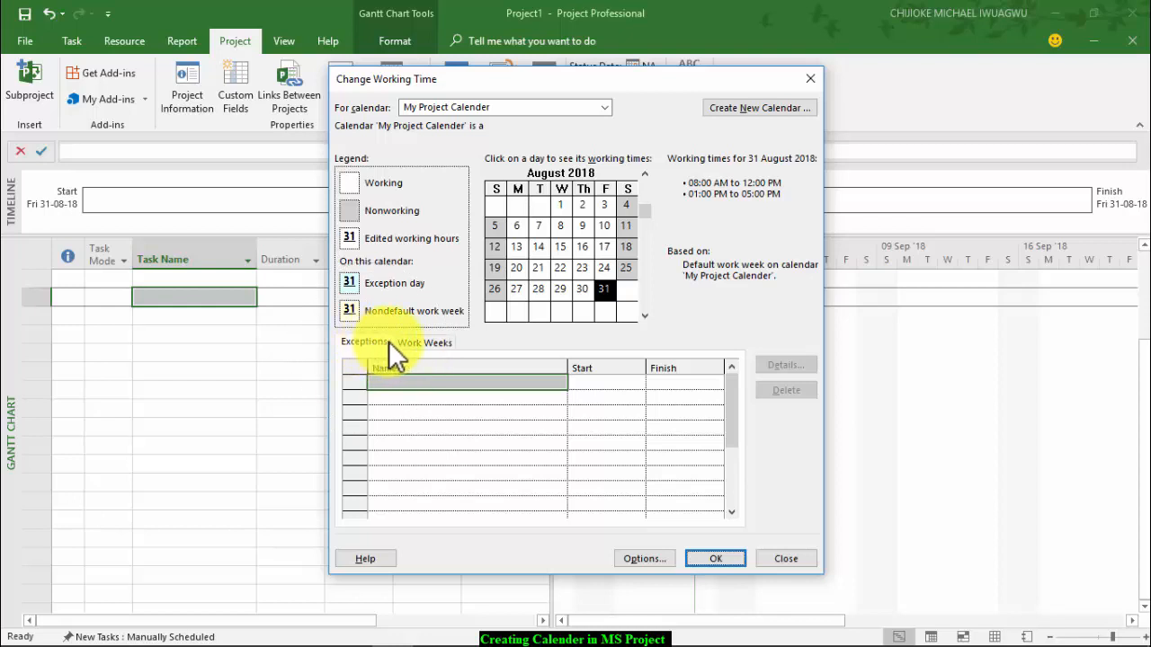
pyautogui.click(363, 345)
pyautogui.click(362, 344)
pyautogui.click(362, 344)
pyautogui.click(362, 343)
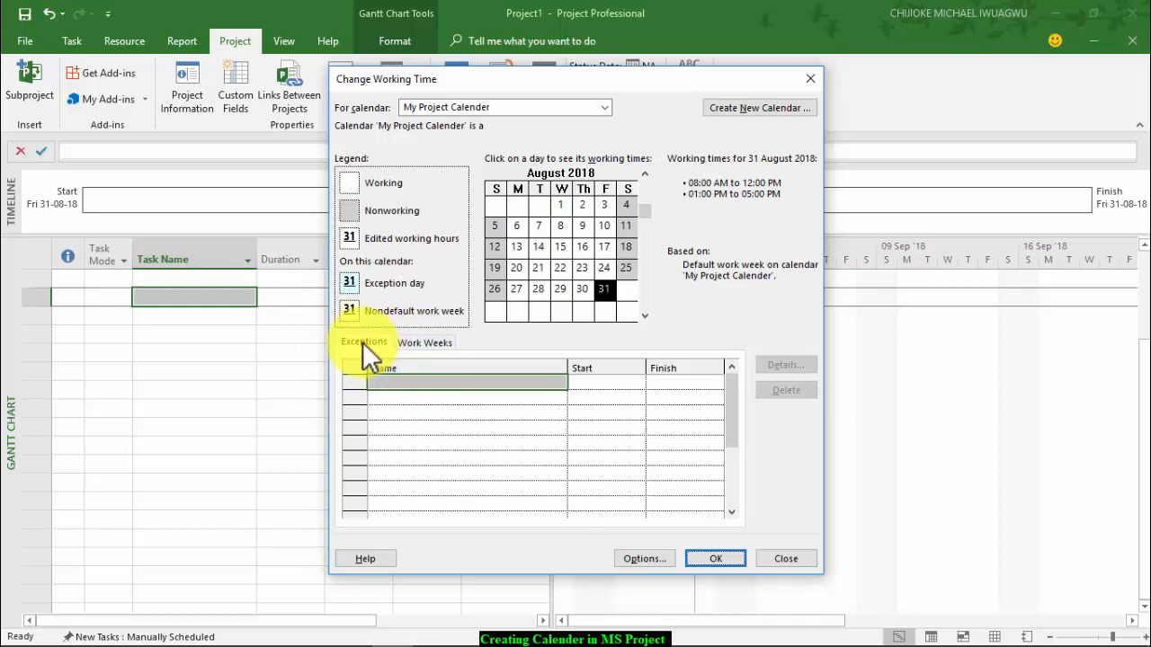
# - Open the details of the [Default] work week for My Project Calender
pyautogui.click(427, 342)
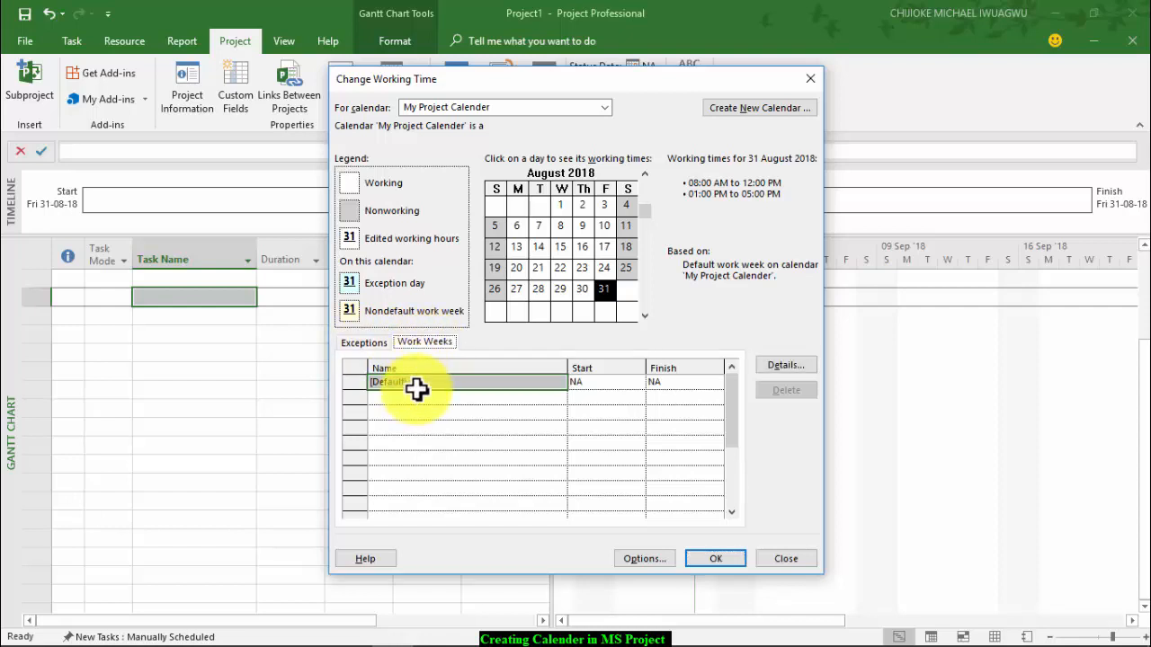
pyautogui.click(413, 384)
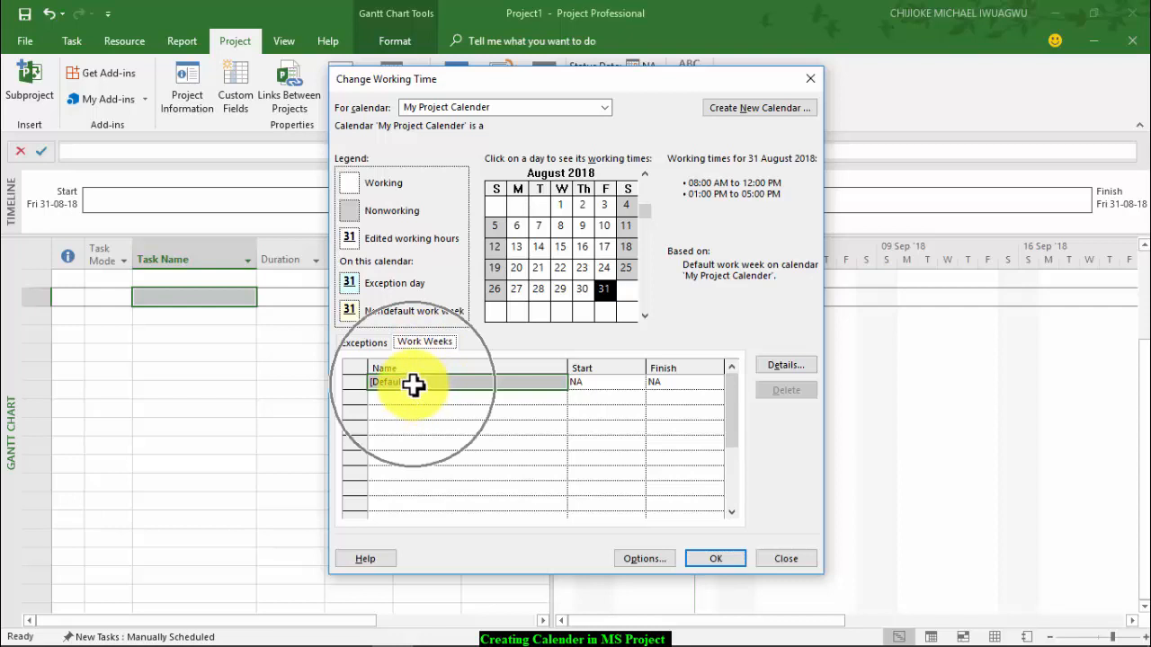
pyautogui.click(793, 365)
pyautogui.click(791, 365)
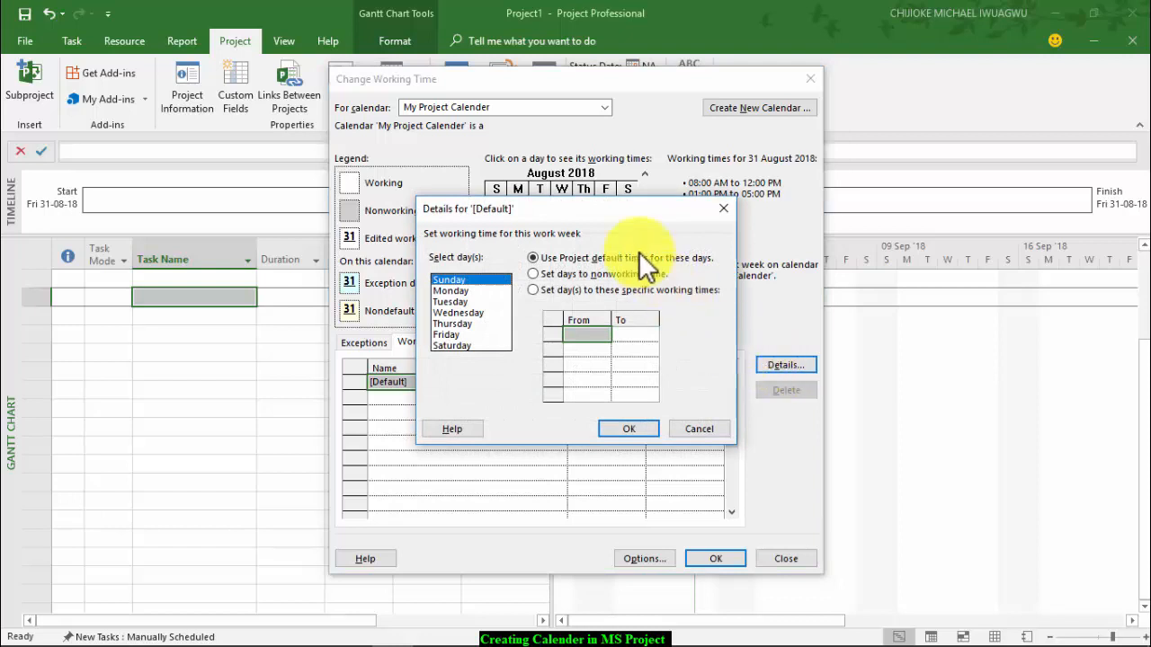
pyautogui.moveTo(627, 218); pyautogui.dragTo(433, 207)
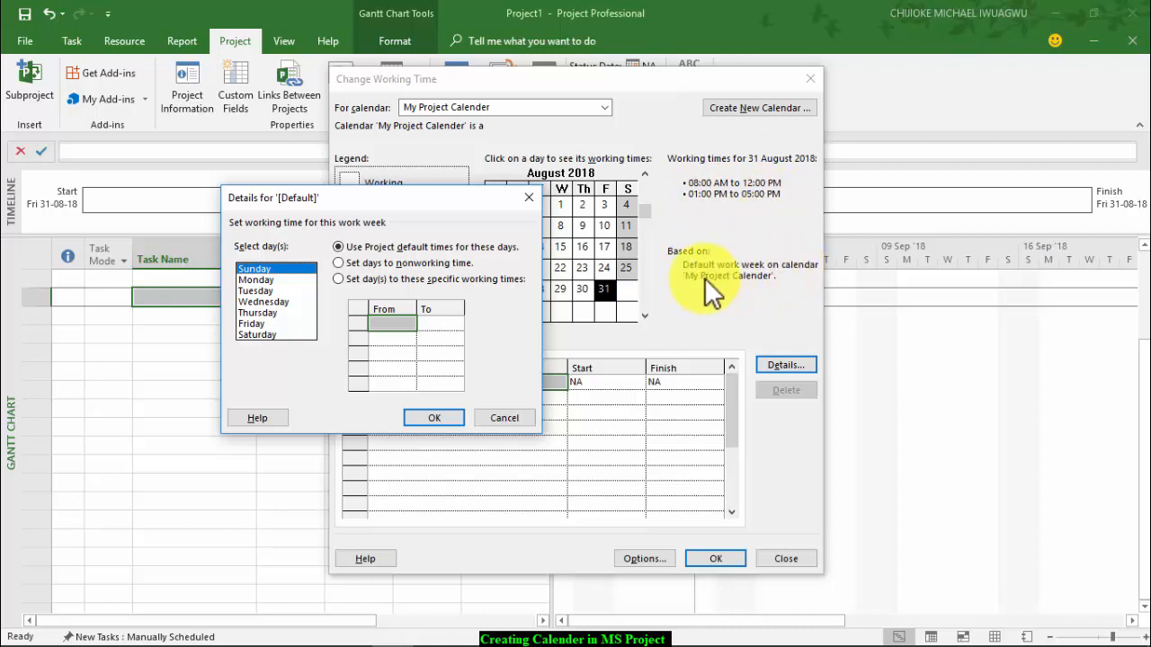
pyautogui.press('ctrl')
pyautogui.press('ctrl')
pyautogui.moveTo(419, 198); pyautogui.dragTo(671, 185)
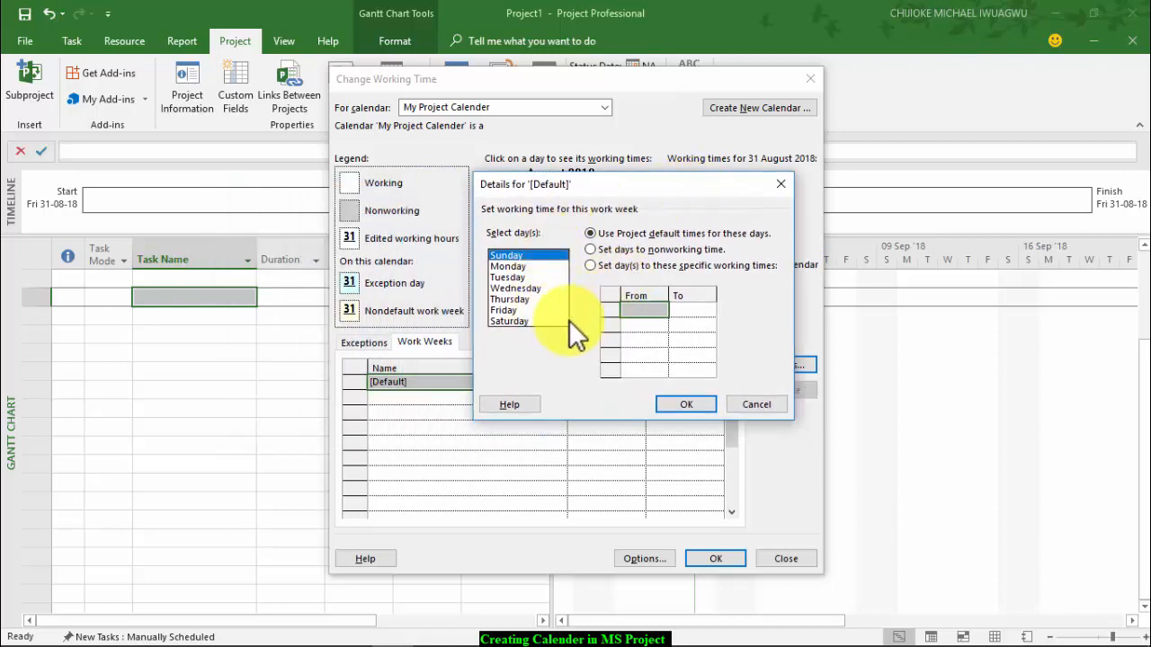
# - Give Monday to Friday specific working times, with the first period running from 07:00 AM to 11:00 AM
pyautogui.click(518, 267)
pyautogui.moveTo(520, 274); pyautogui.dragTo(522, 308)
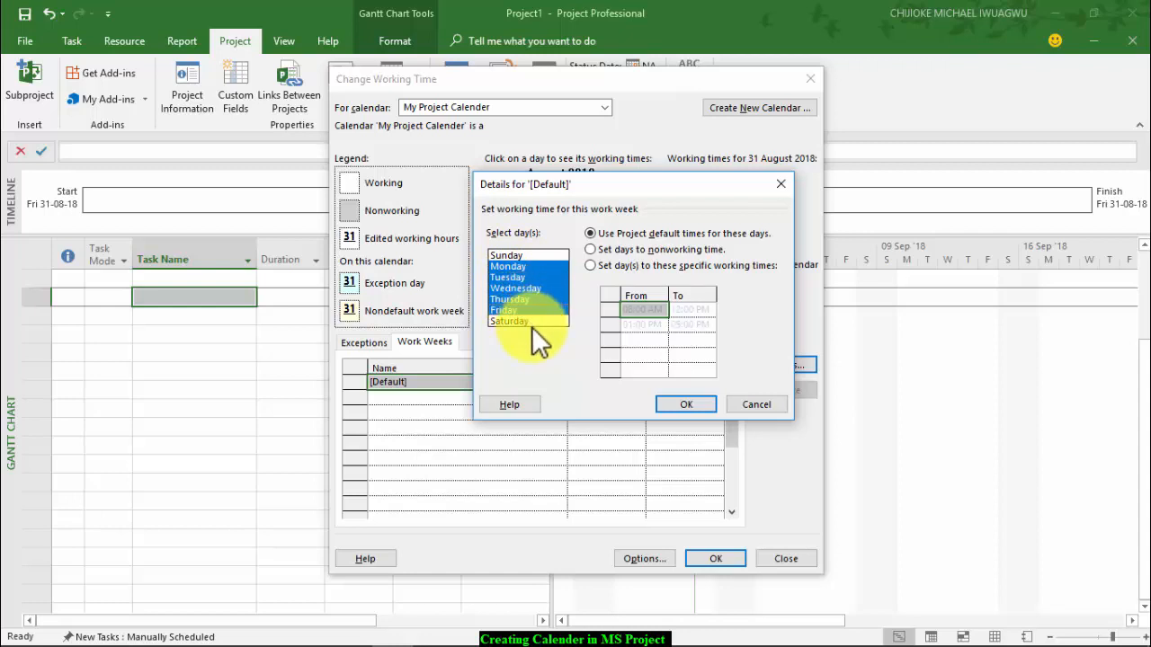
pyautogui.click(591, 265)
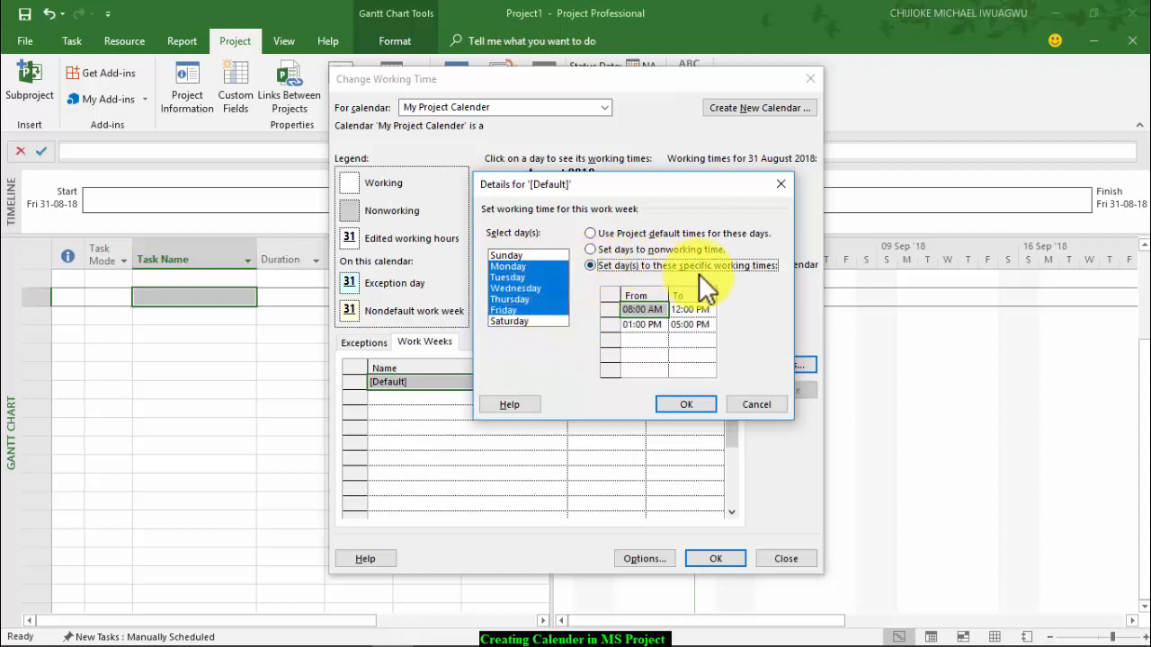
pyautogui.click(636, 312)
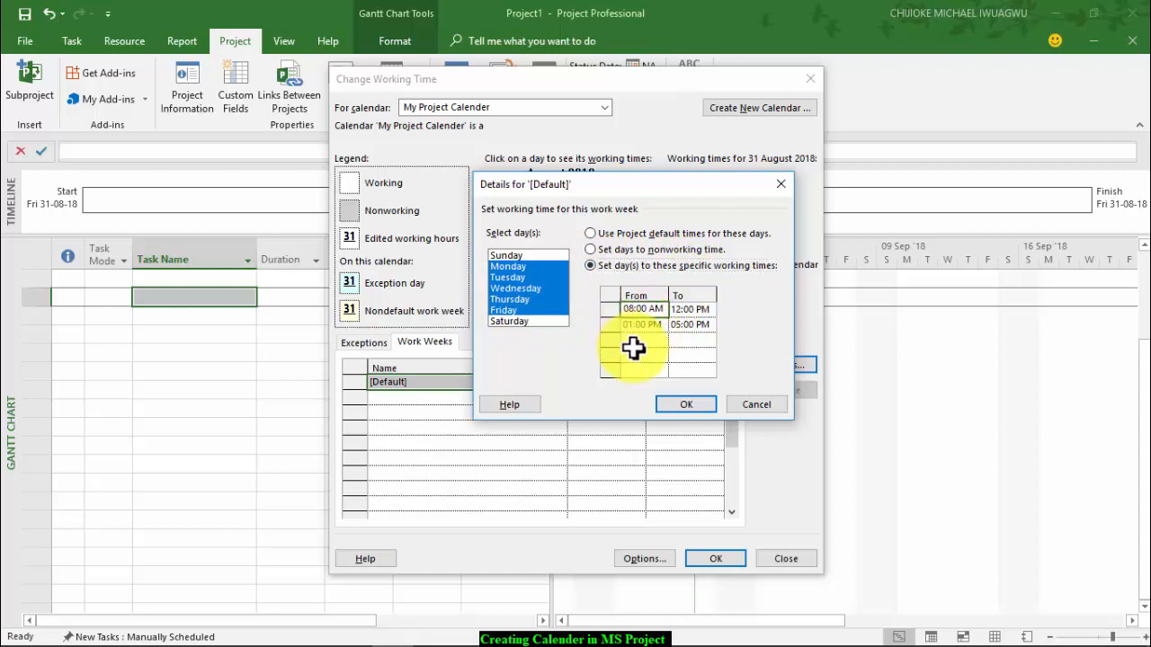
pyautogui.write('7')
pyautogui.press('Left')
pyautogui.press('BackSpace')
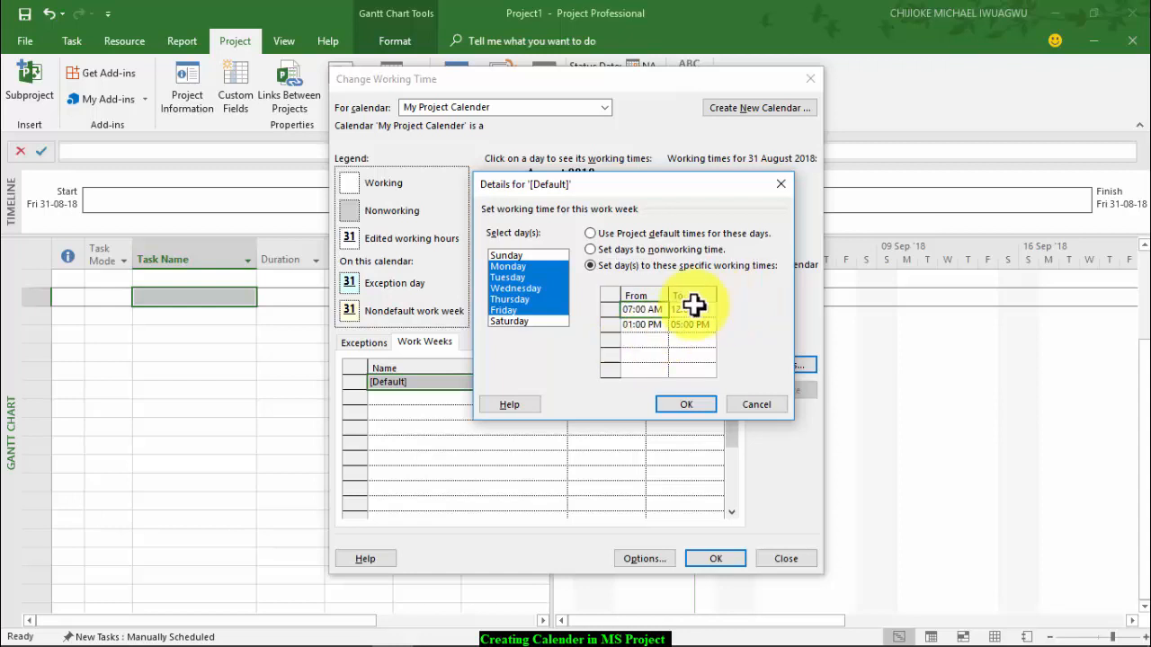
pyautogui.write('11')
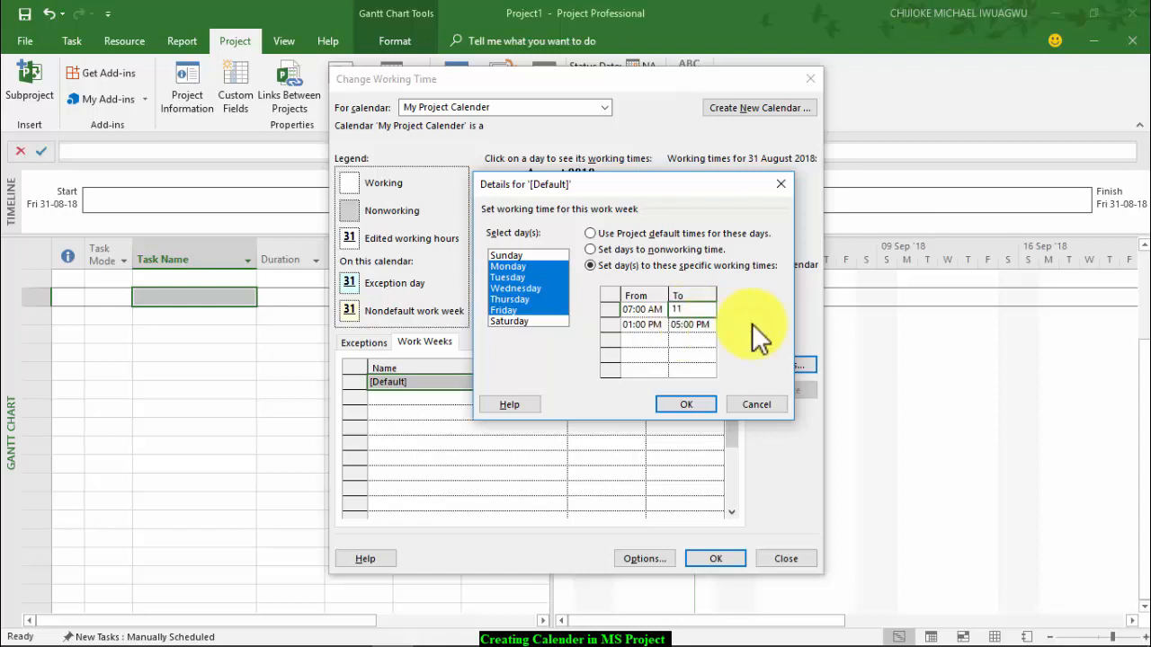
# - Set the second working period for Monday to Friday to start at 12:00 PM
pyautogui.click(635, 324)
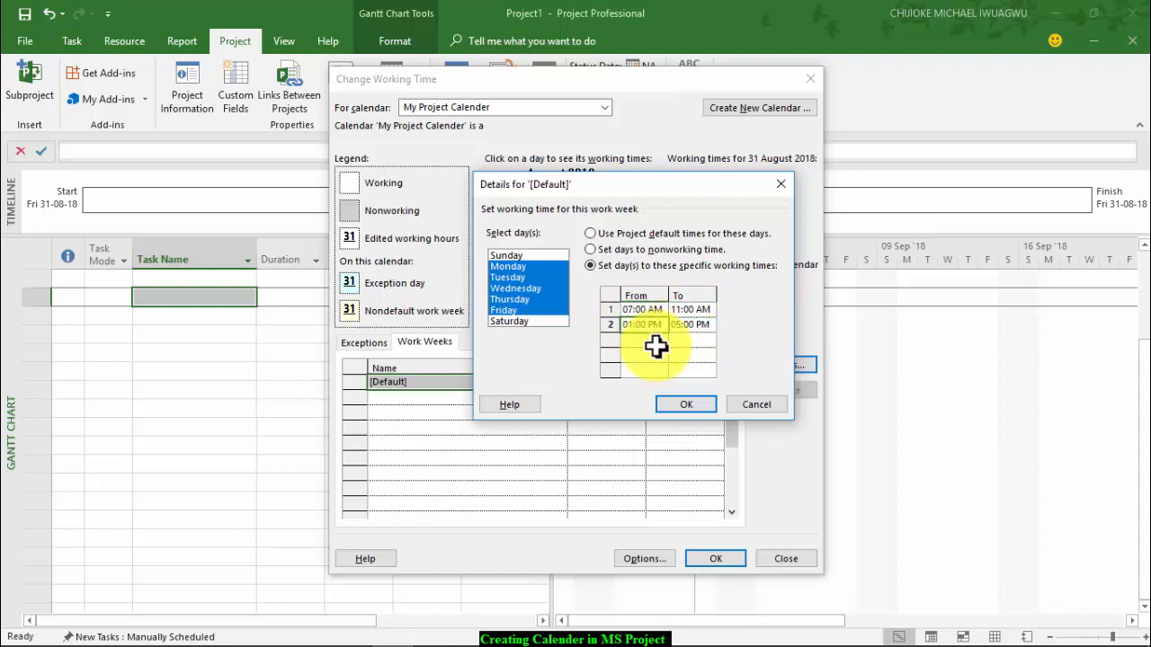
pyautogui.write('12:00 PM')
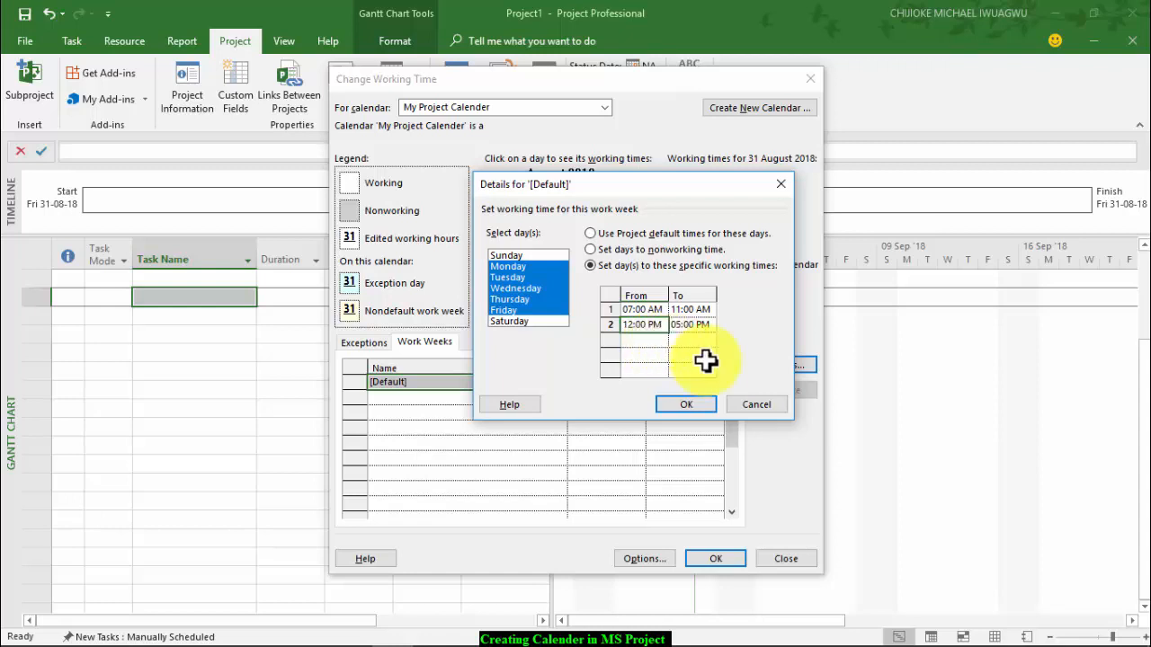
pyautogui.click(702, 328)
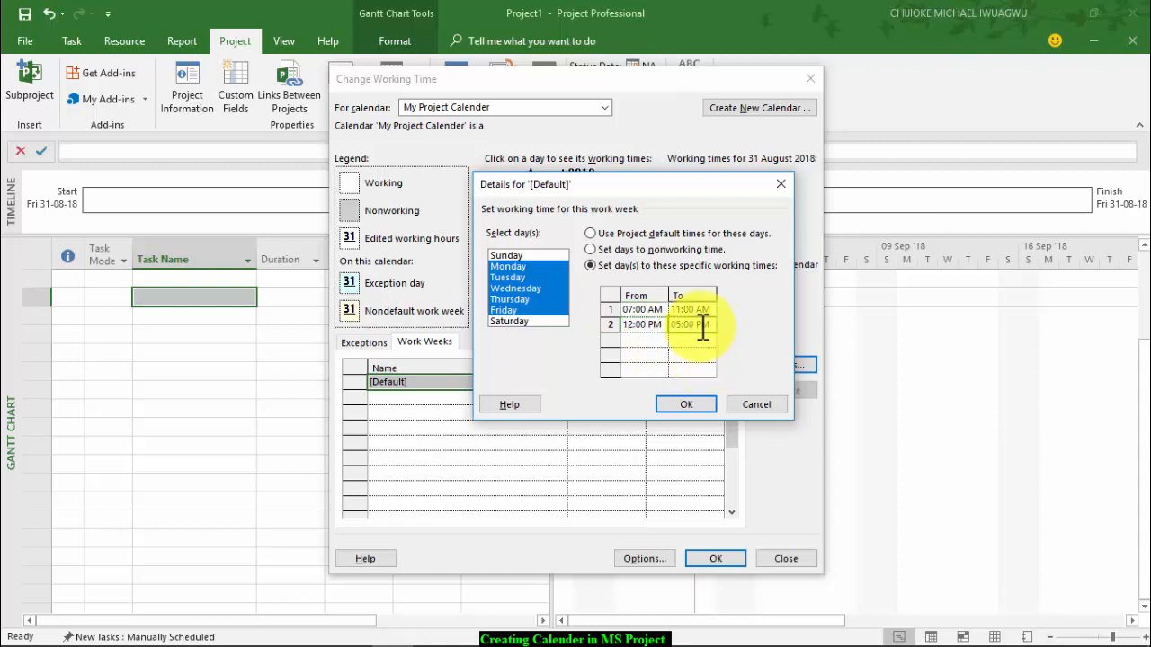
pyautogui.write('6')
pyautogui.click(687, 351)
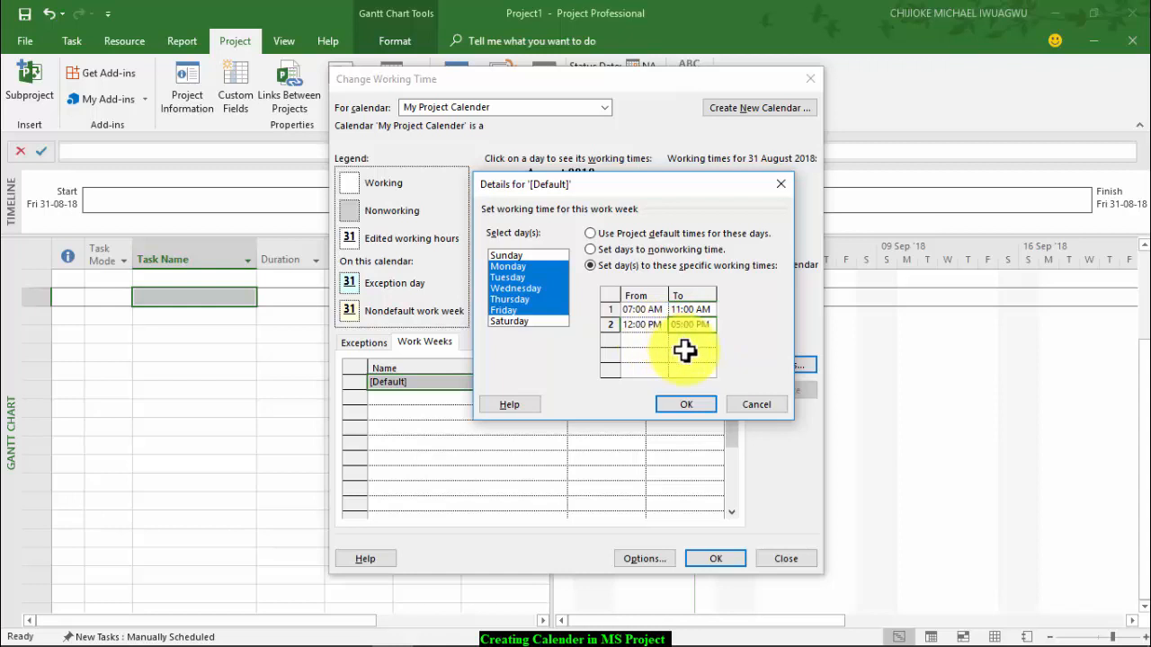
# - Give Saturday a specific working time from 10:00 AM to 01:00 PM and apply the [Default] work week details
pyautogui.click(532, 320)
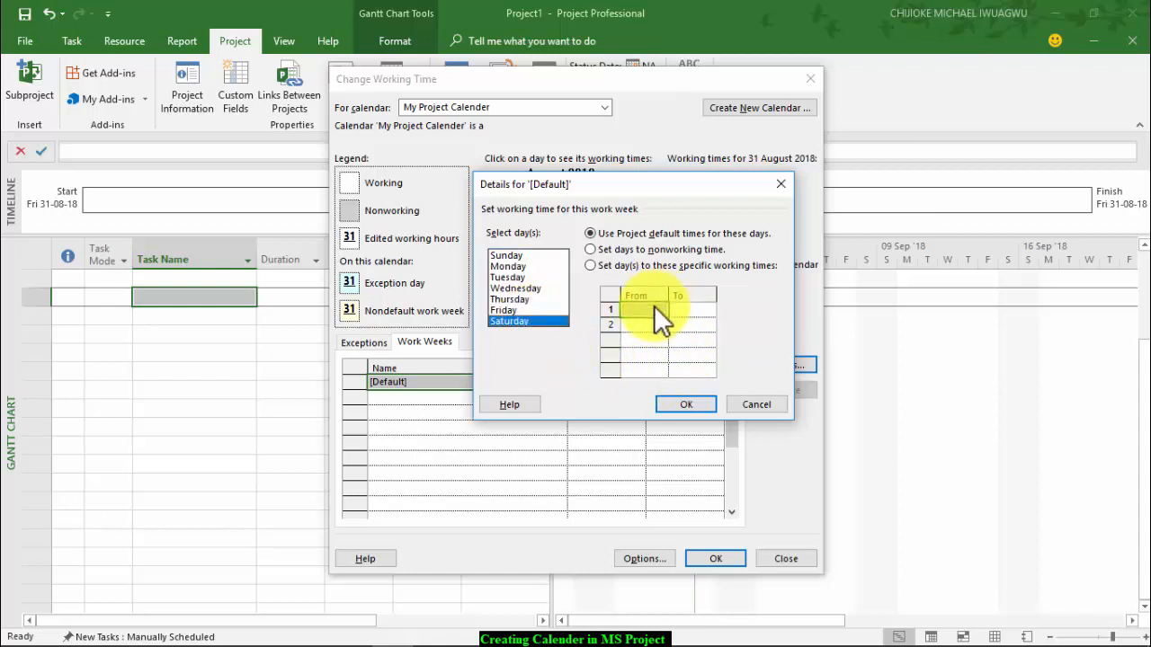
pyautogui.click(590, 265)
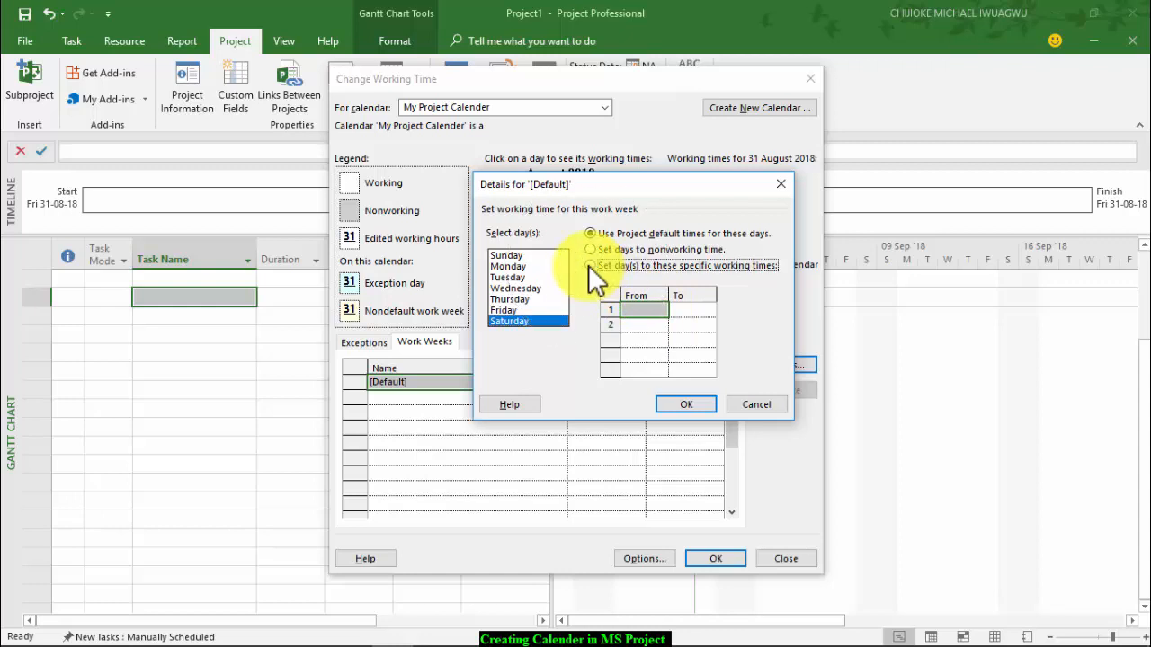
pyautogui.click(663, 311)
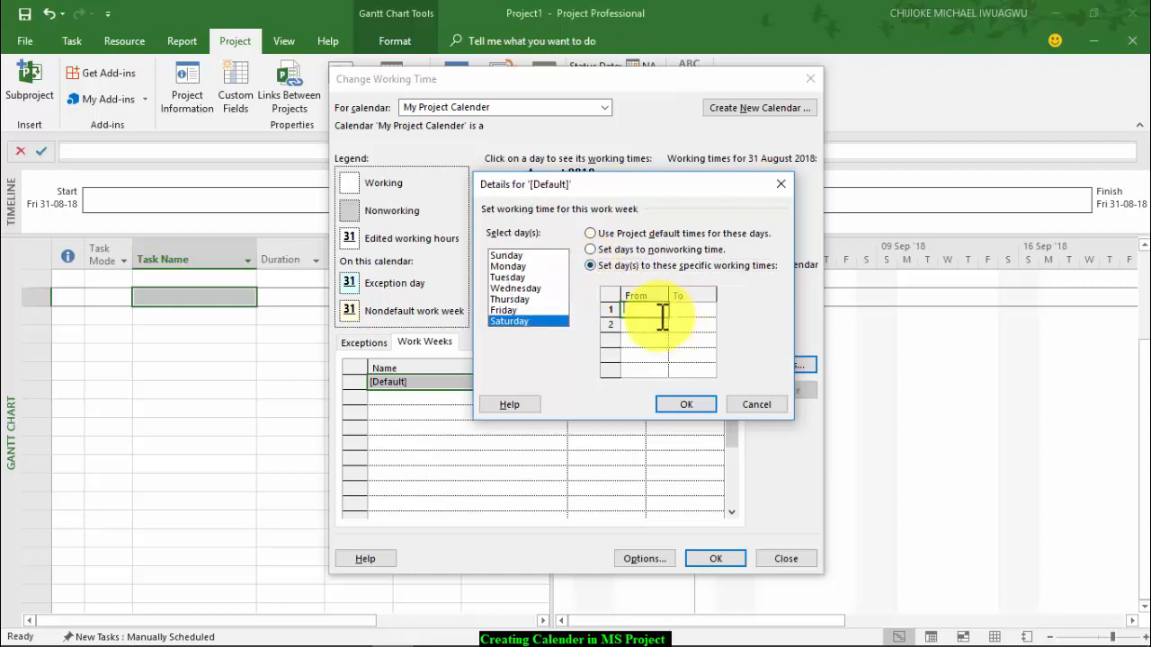
pyautogui.write('10')
pyautogui.press('Tab')
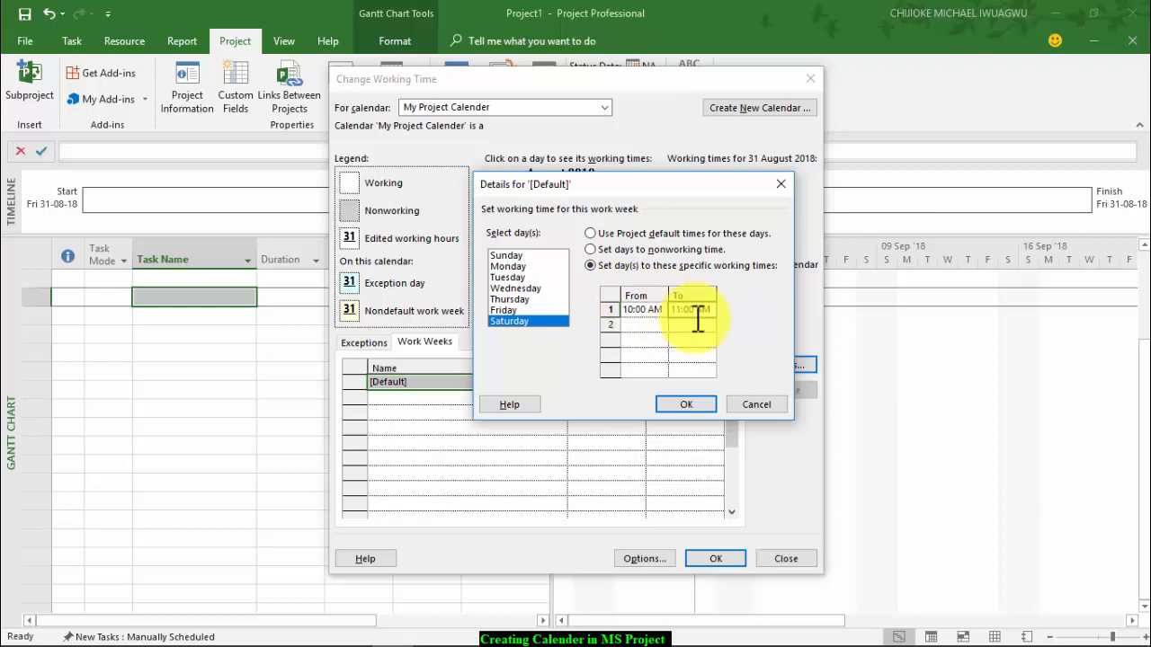
pyautogui.write('1')
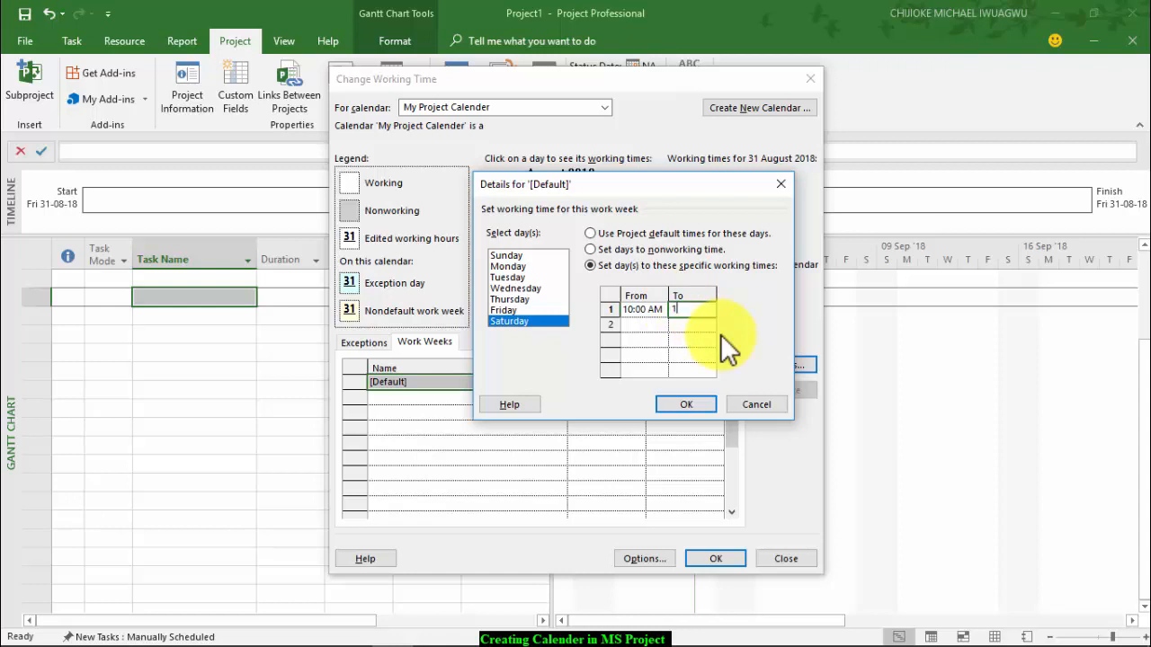
pyautogui.click(642, 324)
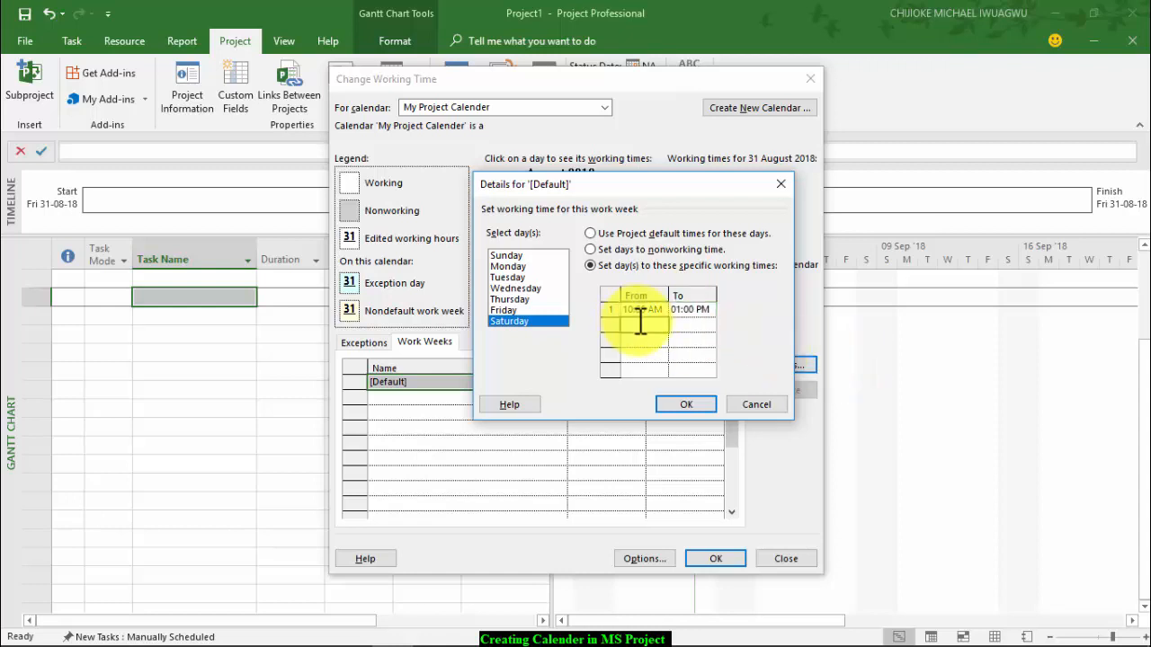
pyautogui.click(688, 405)
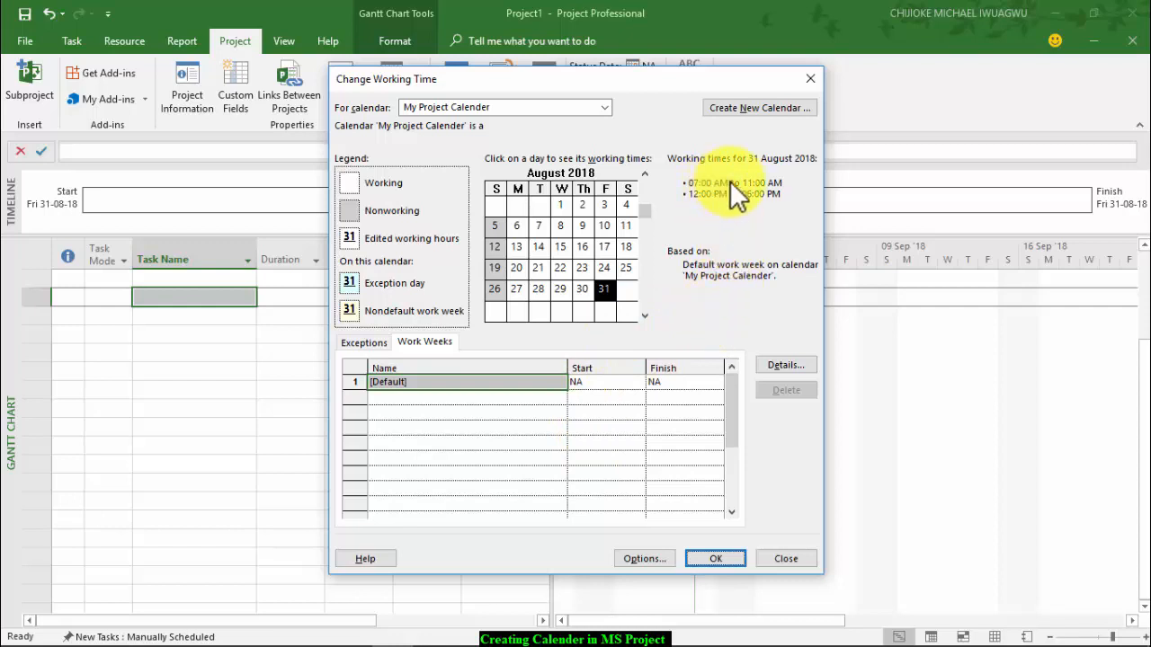
# - Check the working times in My Project Calender for 31, 30, 29 and 25 August 2018
pyautogui.press('ctrl')
pyautogui.press('ctrl')
pyautogui.press('ctrl')
pyautogui.press('ctrl')
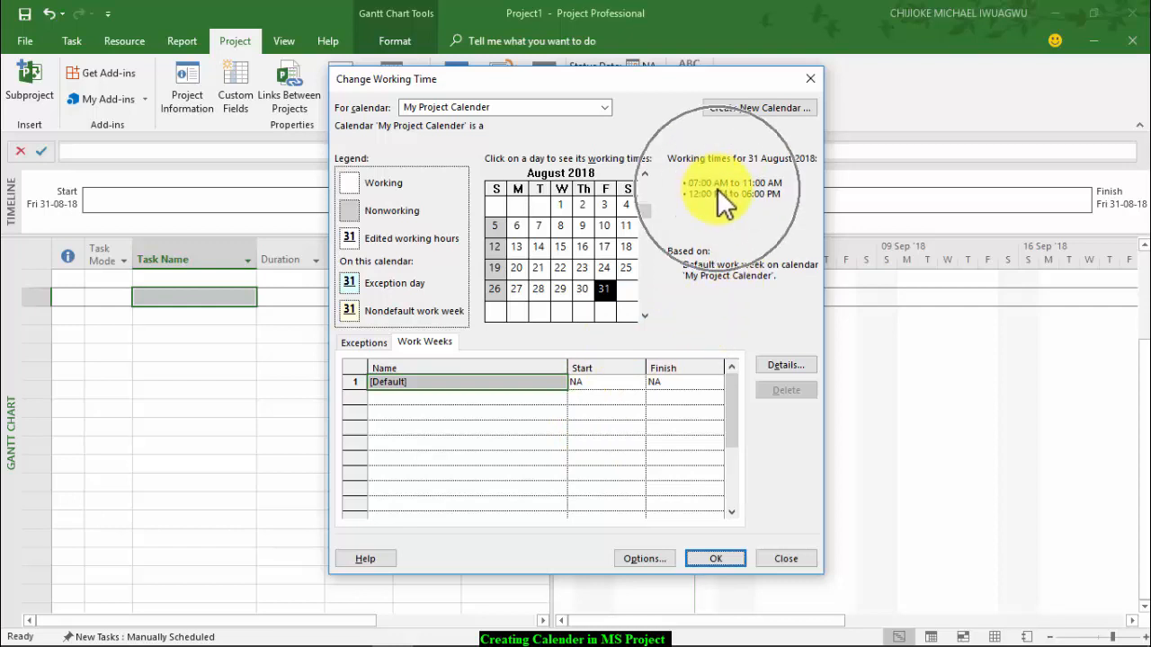
pyautogui.press('ctrl')
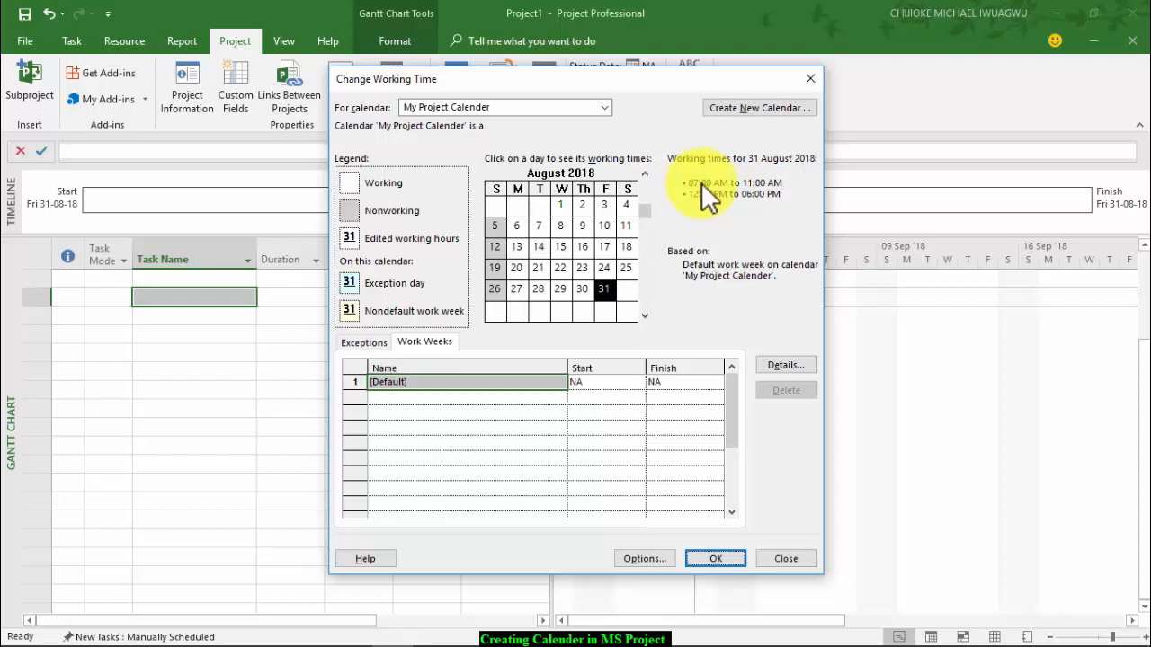
pyautogui.press('ctrl')
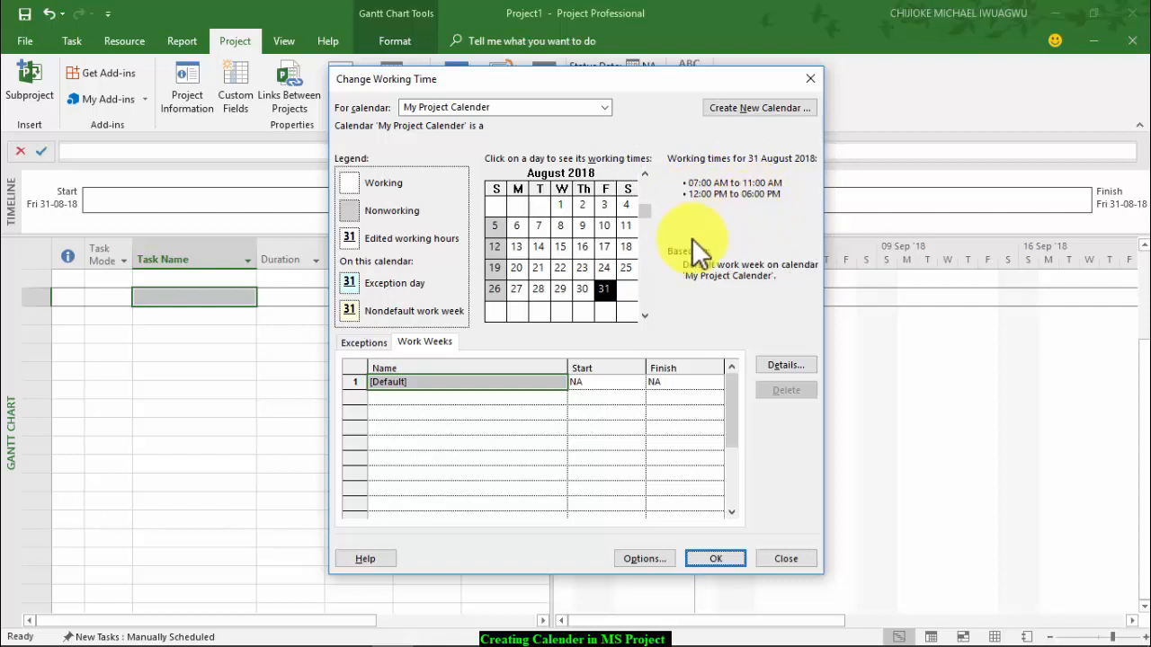
pyautogui.click(583, 288)
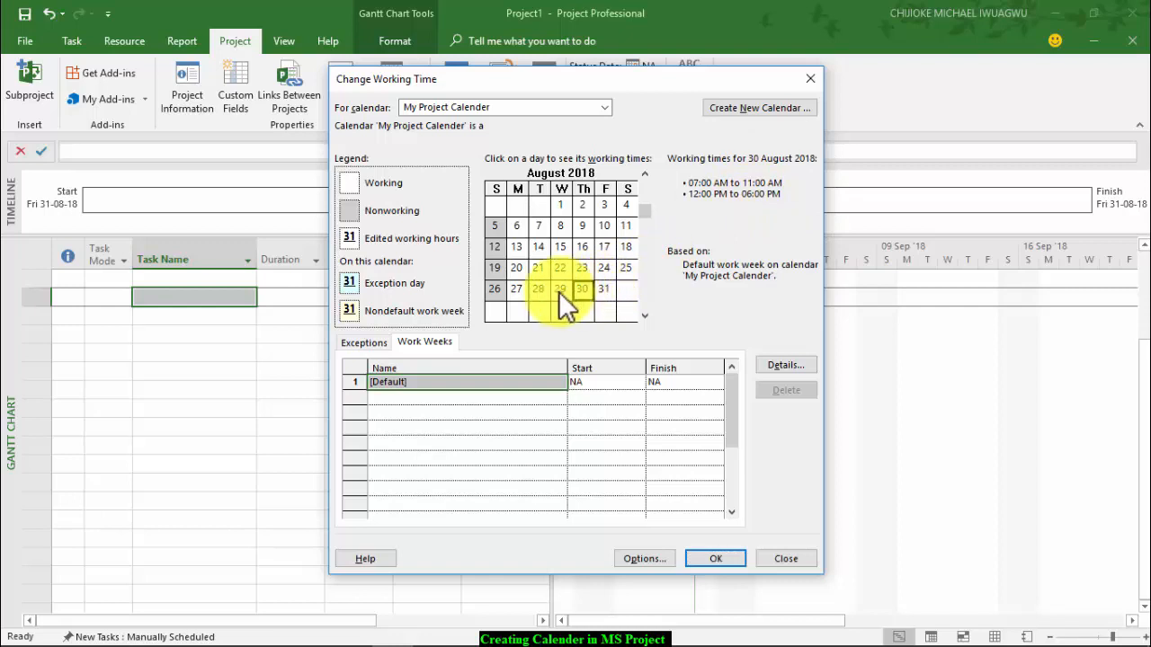
pyautogui.click(560, 290)
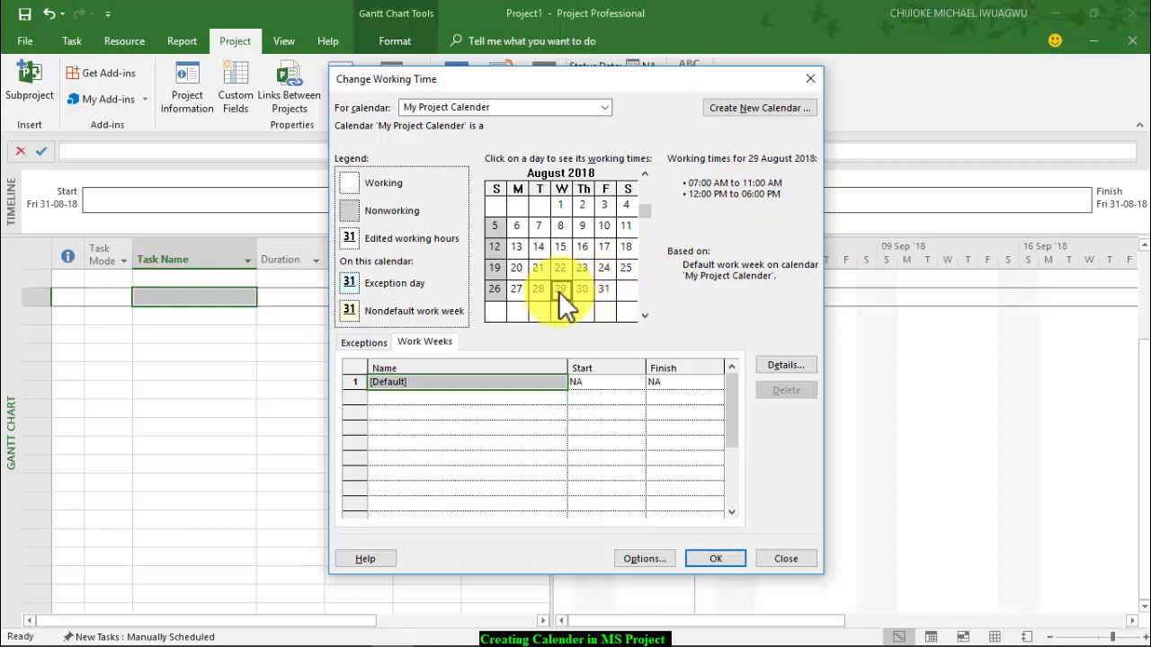
pyautogui.click(627, 268)
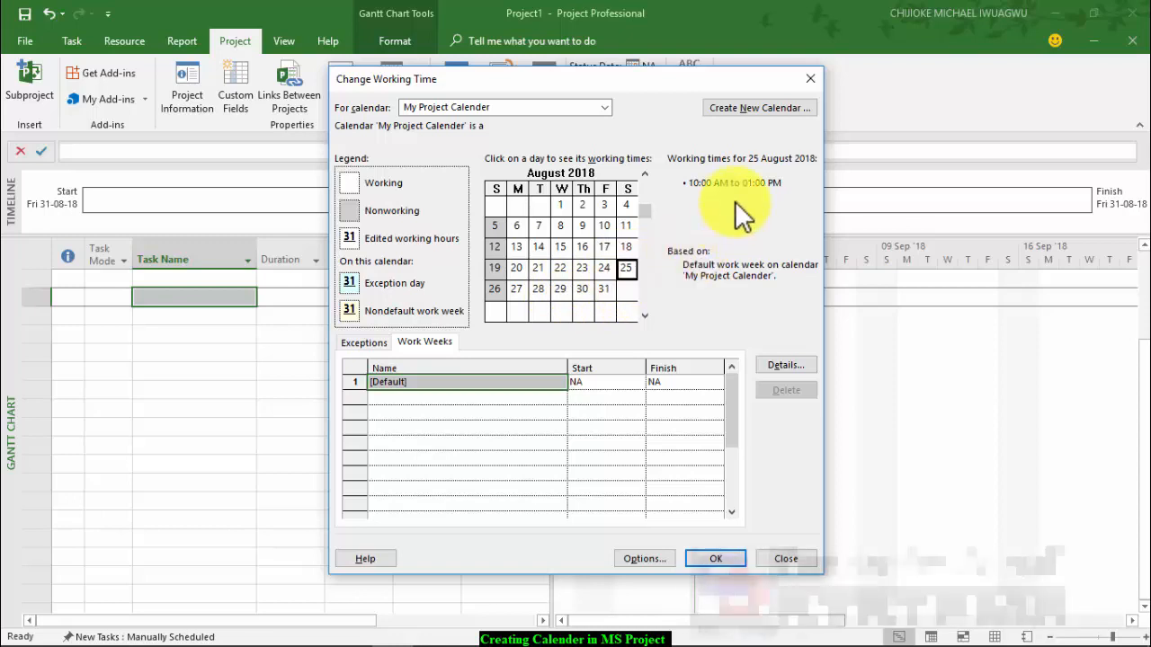
pyautogui.press('ctrl')
pyautogui.press('ctrl')
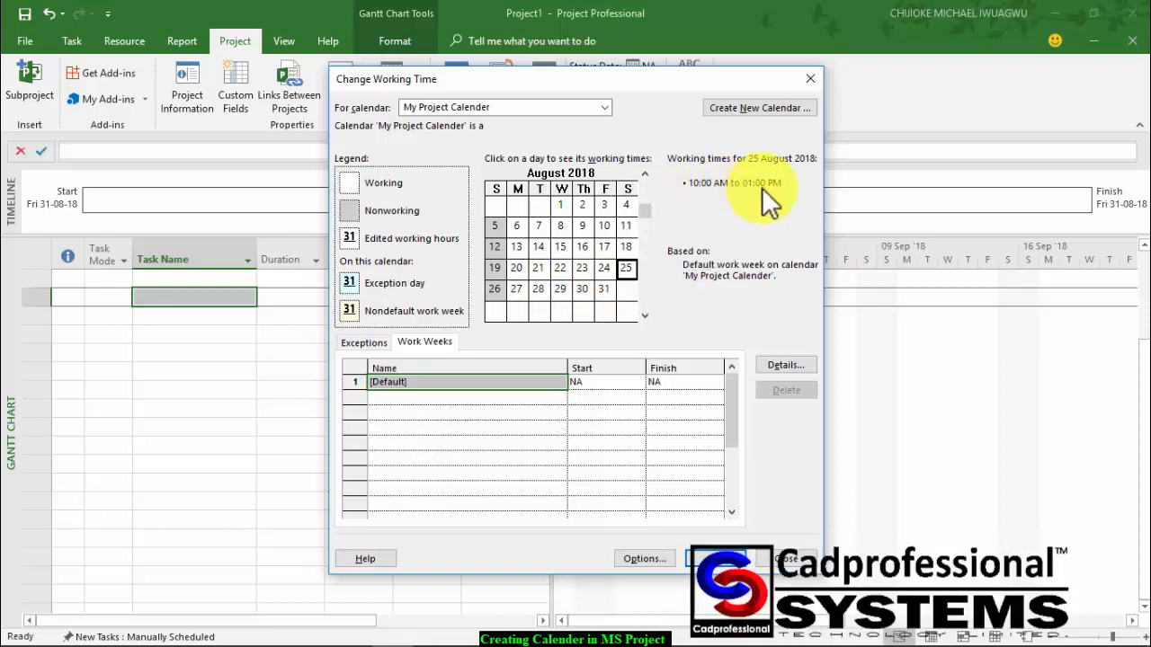
# - Add an exception named Christmas Day on 25 December 2017 to My Project Calender
pyautogui.click(373, 343)
pyautogui.press('ctrl')
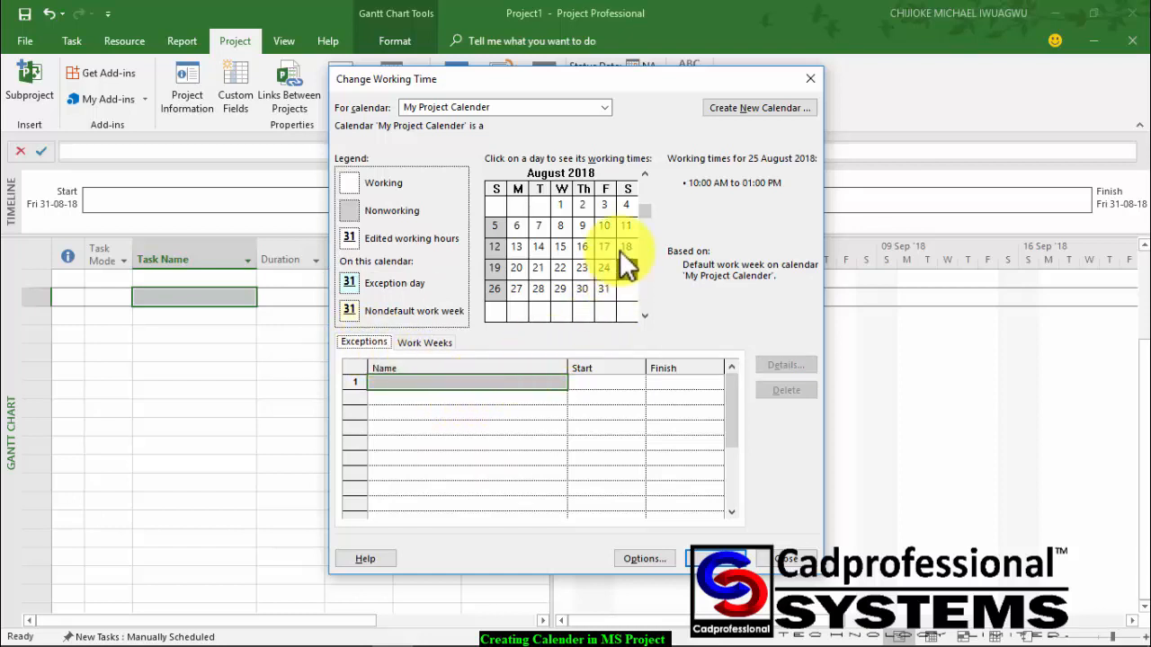
pyautogui.moveTo(643, 212); pyautogui.dragTo(644, 211)
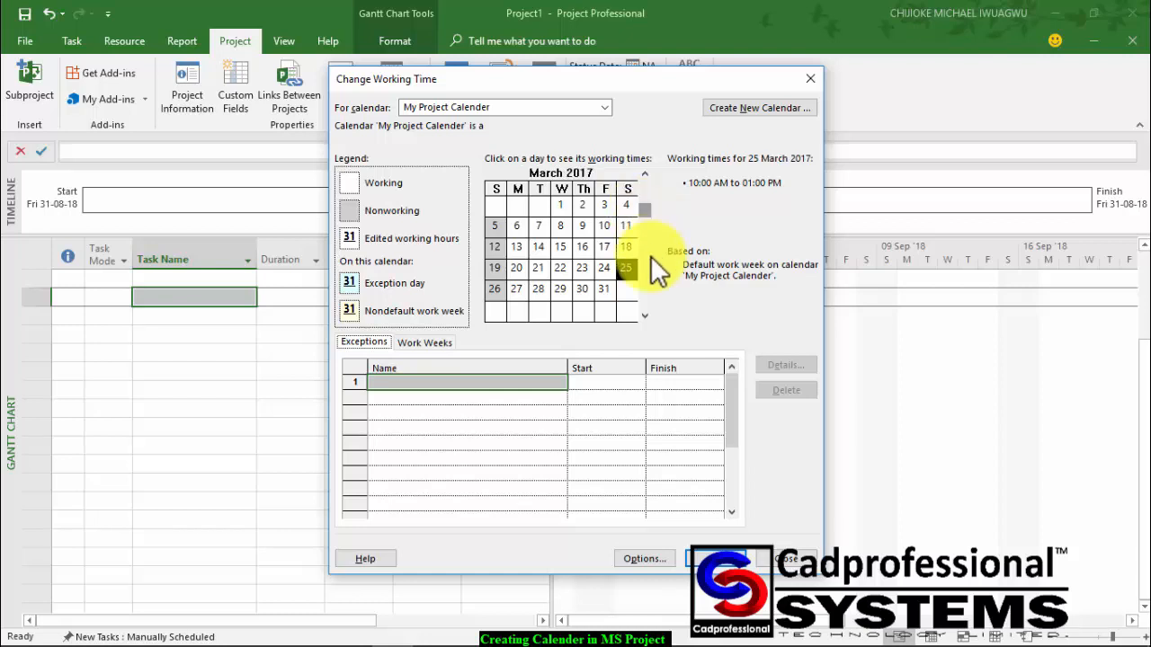
pyautogui.click(644, 316)
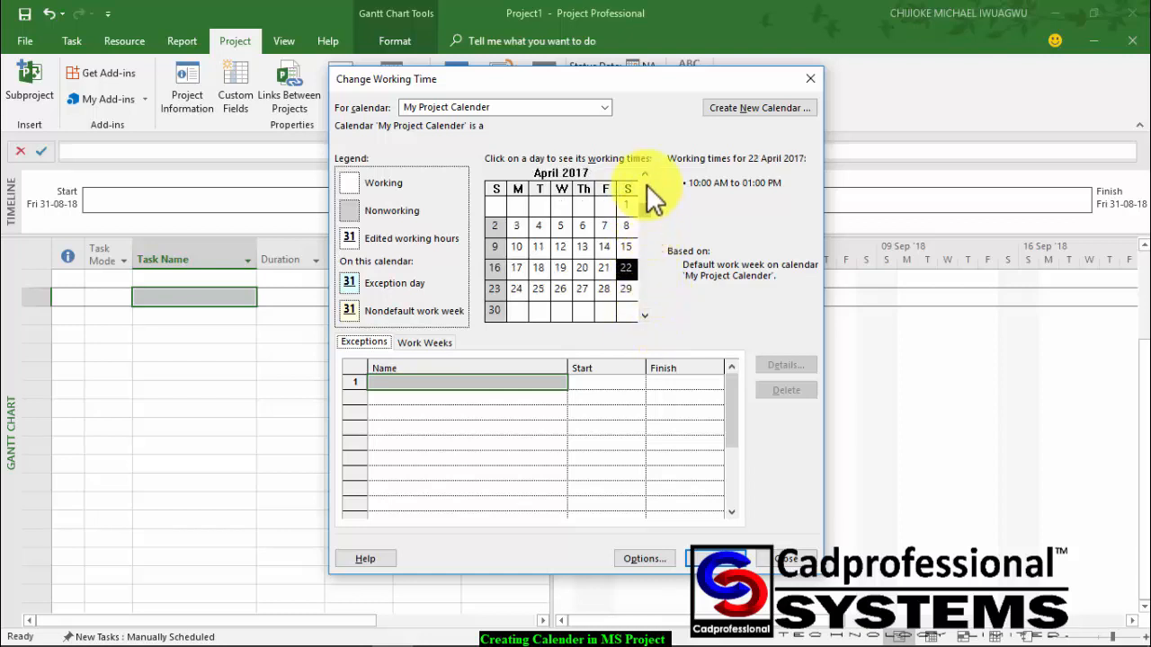
pyautogui.click(644, 174)
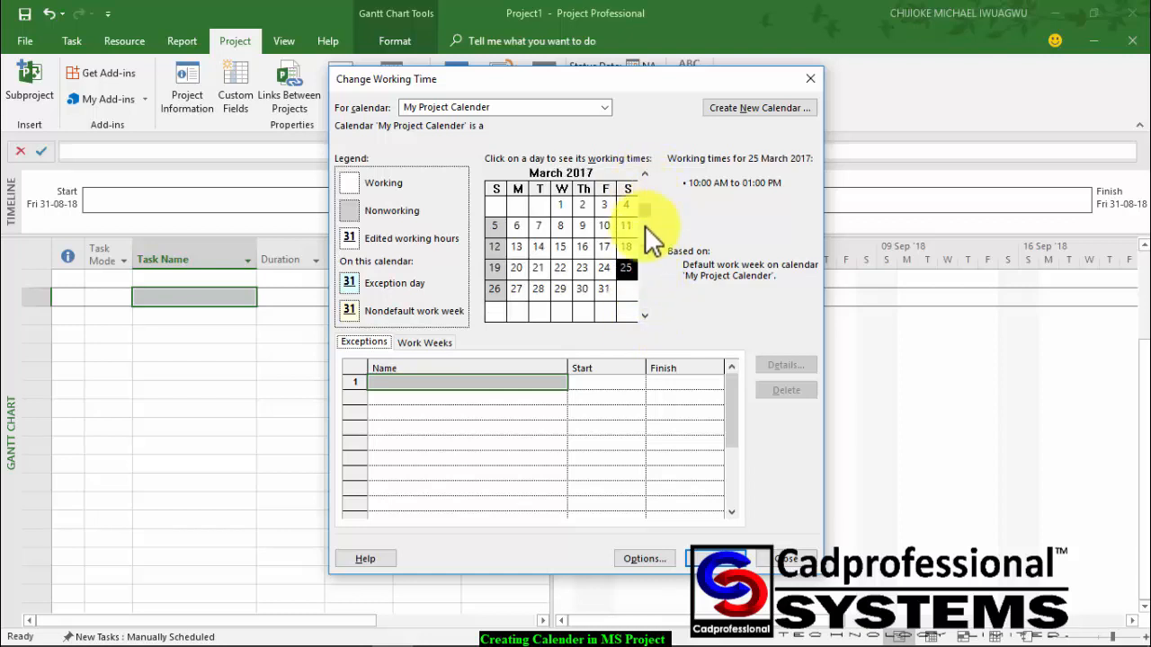
pyautogui.click(644, 316)
pyautogui.click(643, 316)
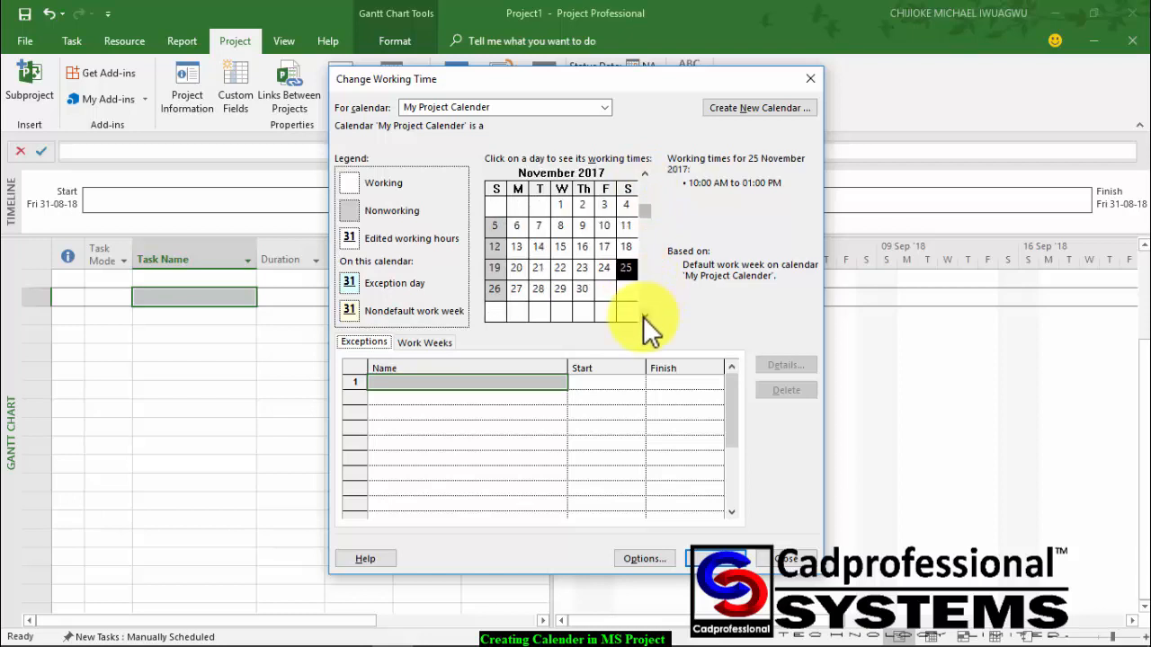
pyautogui.click(643, 317)
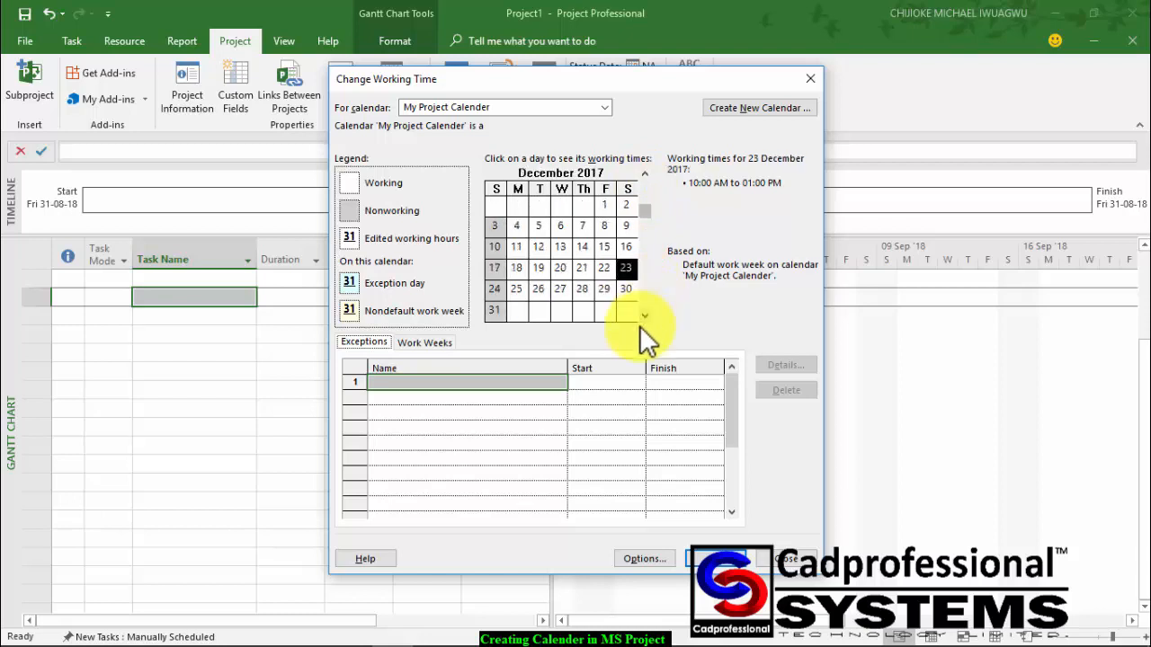
pyautogui.click(517, 289)
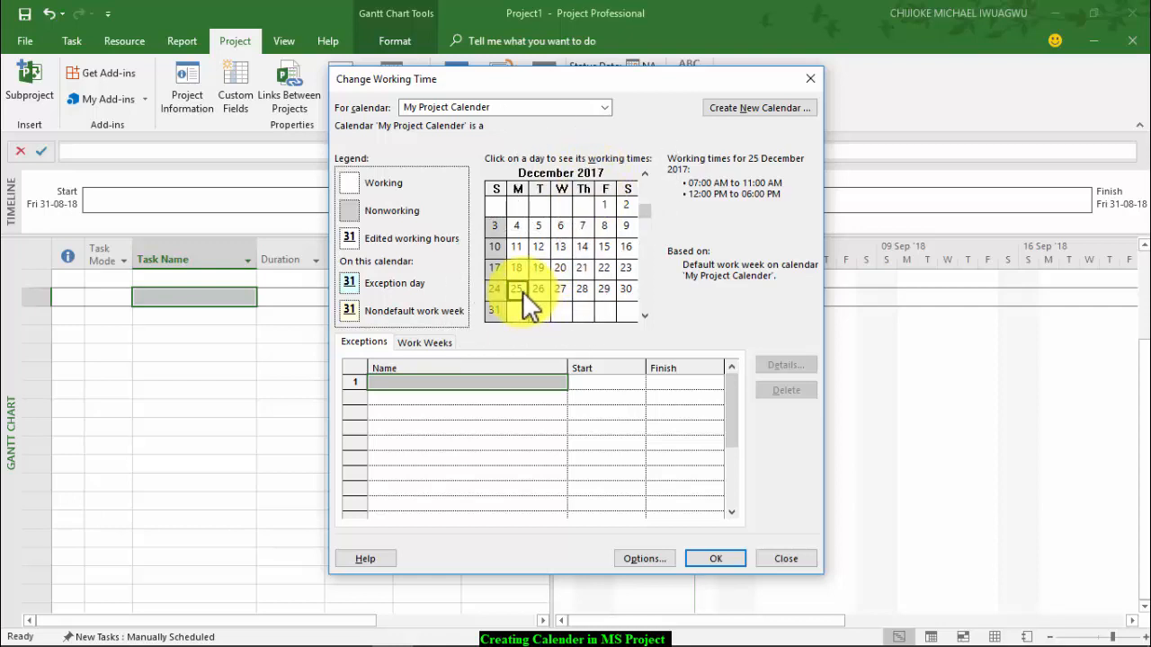
pyautogui.click(476, 382)
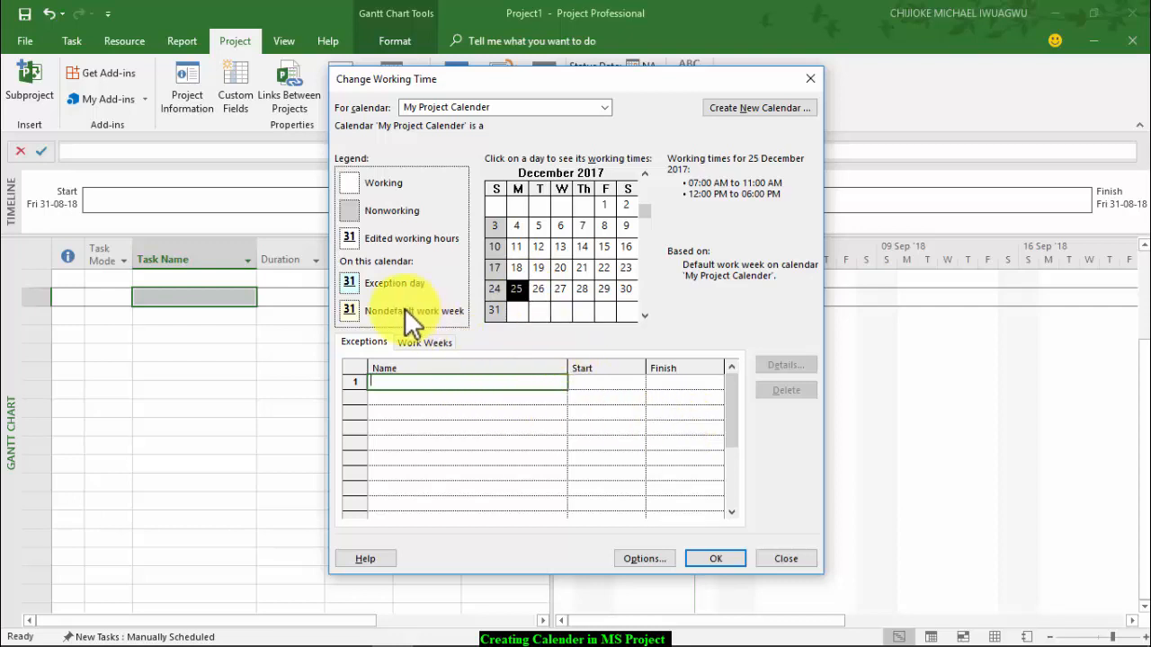
pyautogui.click(525, 294)
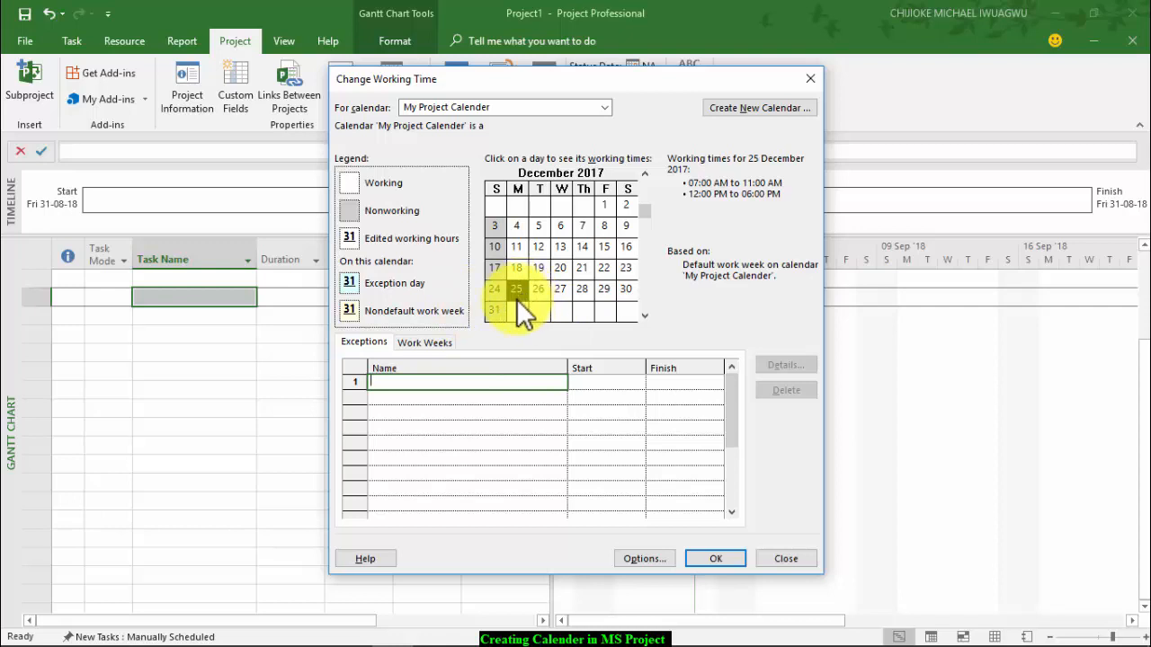
pyautogui.write('Christmas Day')
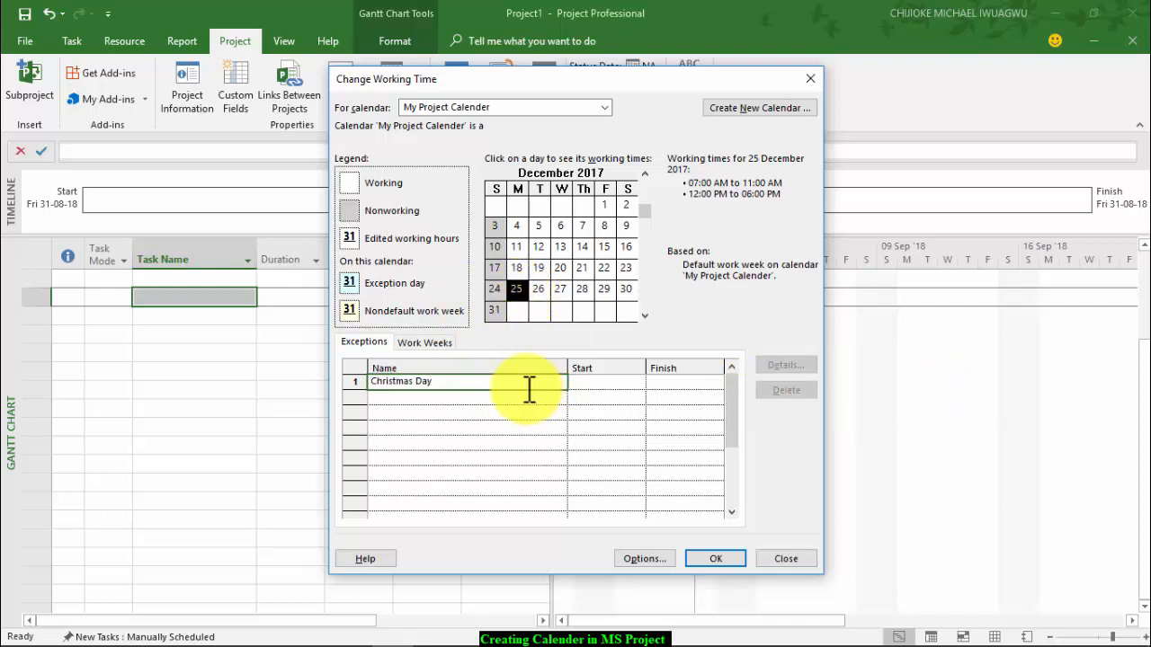
pyautogui.click(585, 385)
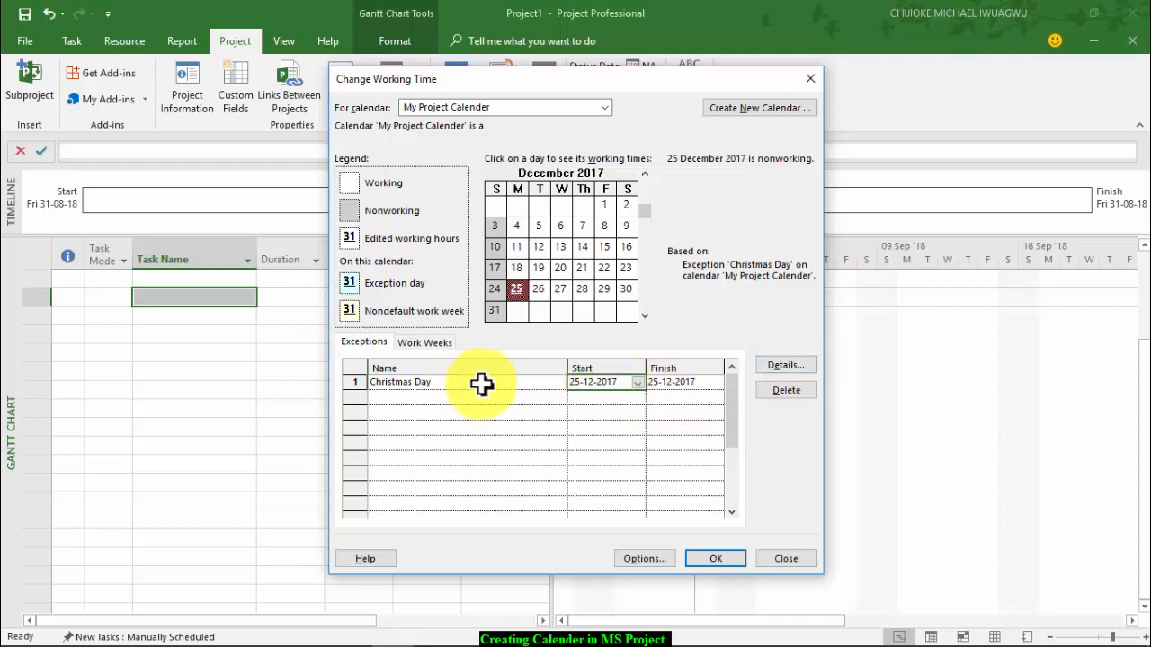
pyautogui.click(692, 382)
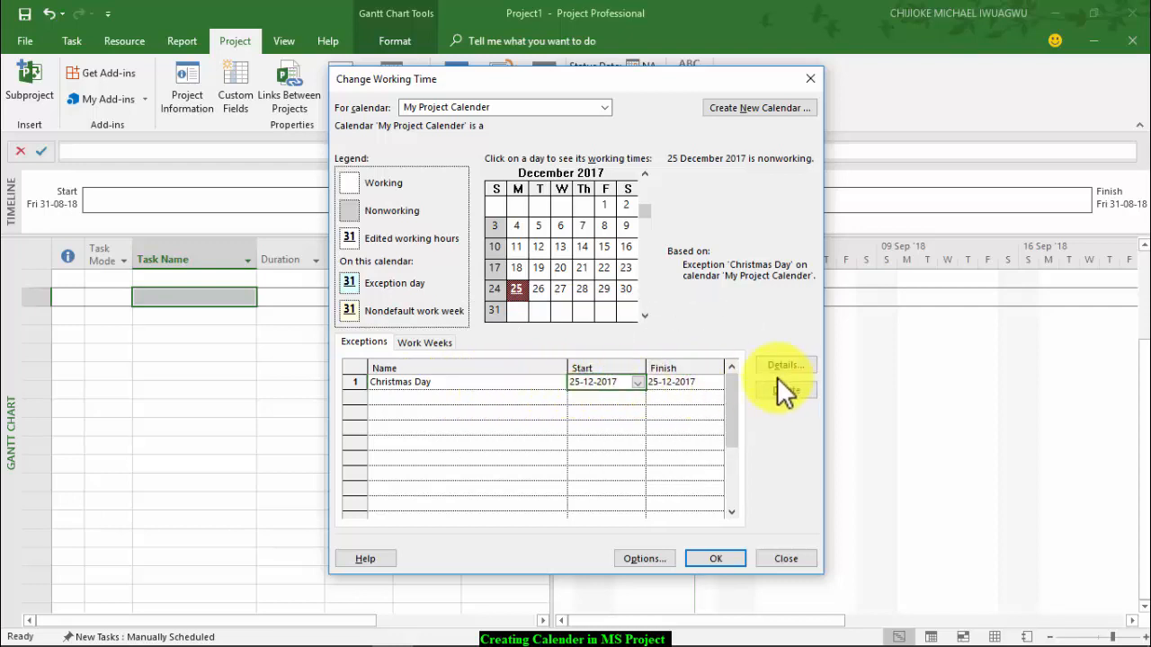
# - Open the details of the Christmas Day exception, keep it nonworking and make it recur yearly on 25 December
pyautogui.click(503, 385)
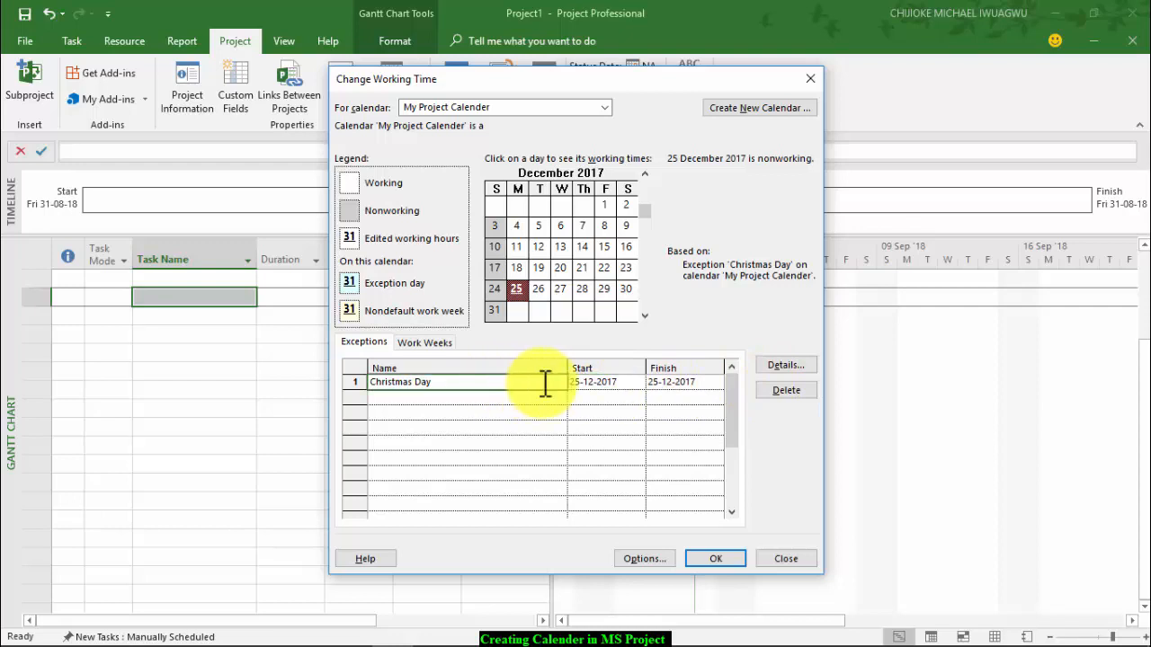
pyautogui.click(782, 366)
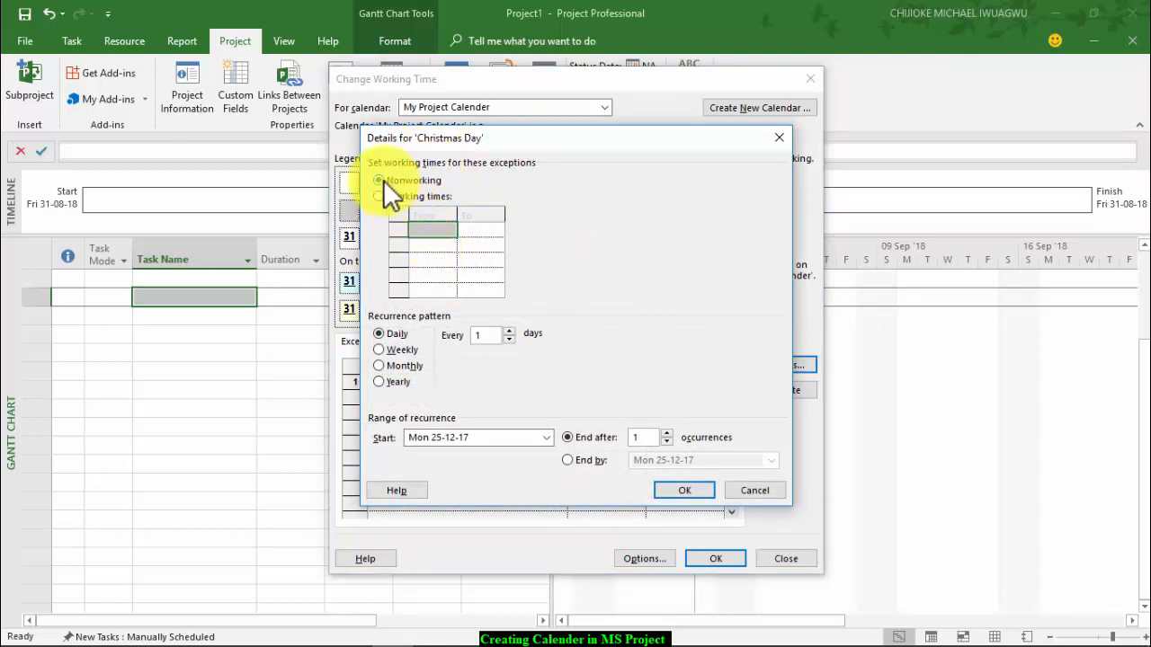
pyautogui.click(381, 180)
pyautogui.click(380, 335)
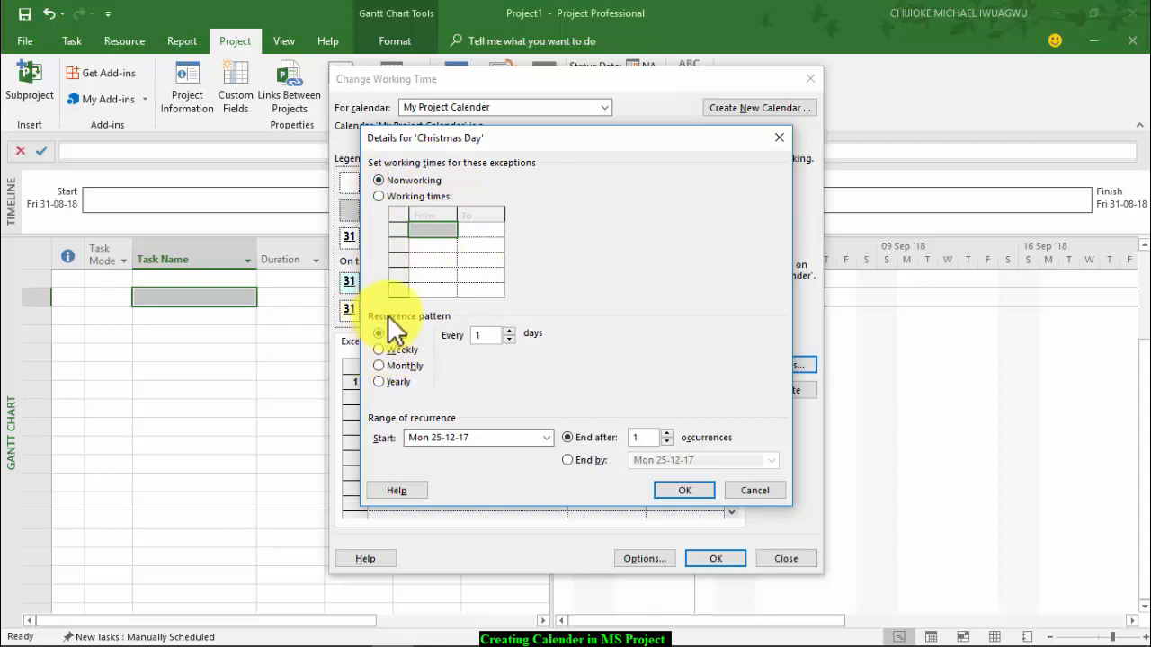
pyautogui.click(379, 382)
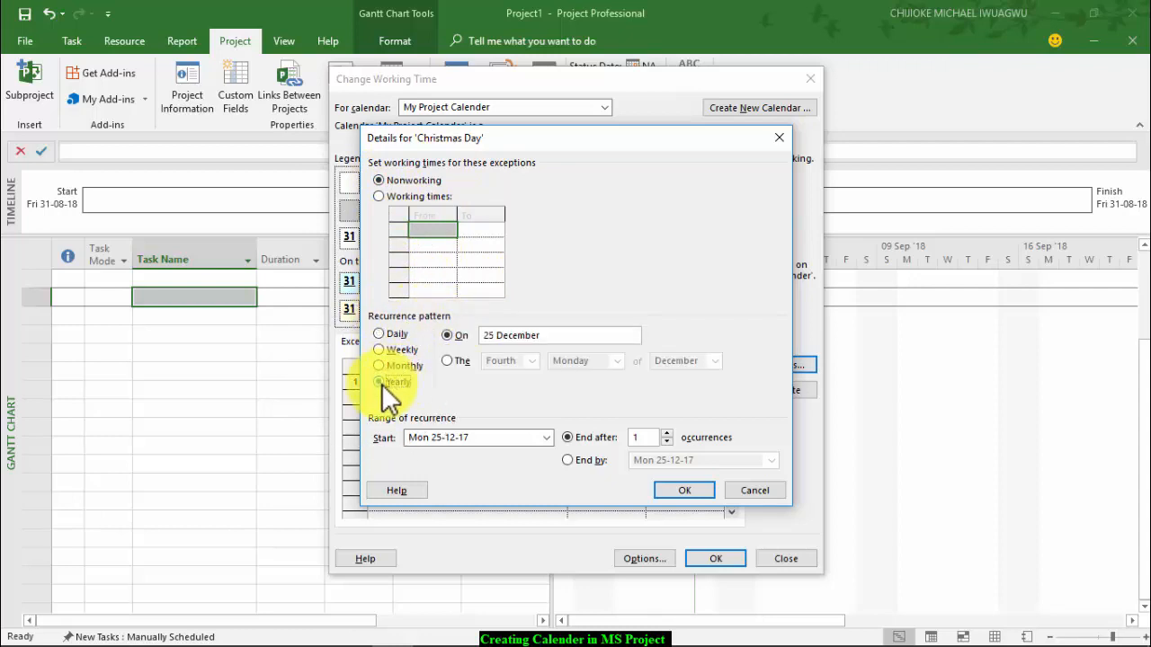
pyautogui.click(463, 335)
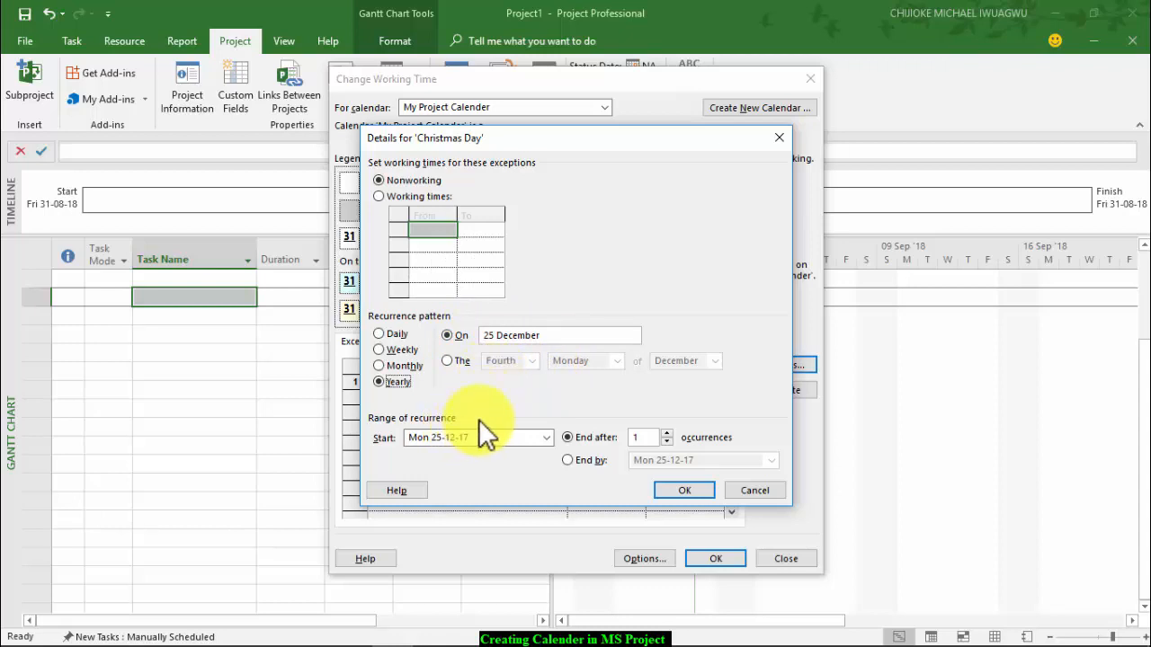
# - Set the Christmas Day recurrence to 10 occurrences and switch its range to End by Fri 25-12-26
pyautogui.click(648, 438)
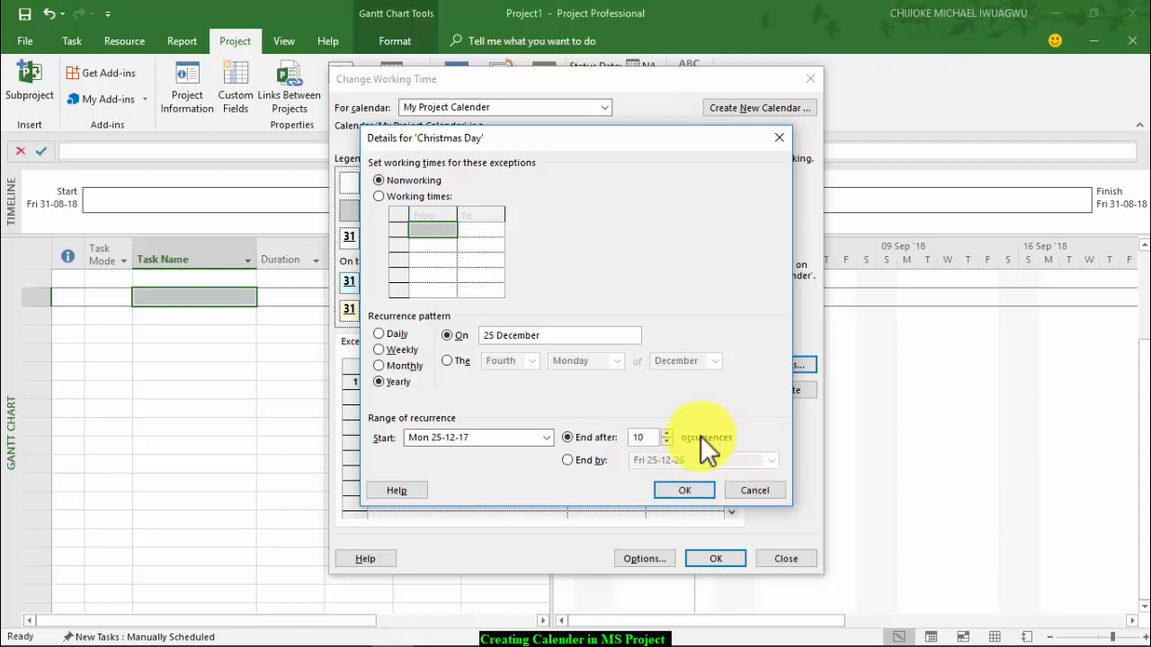
pyautogui.click(566, 460)
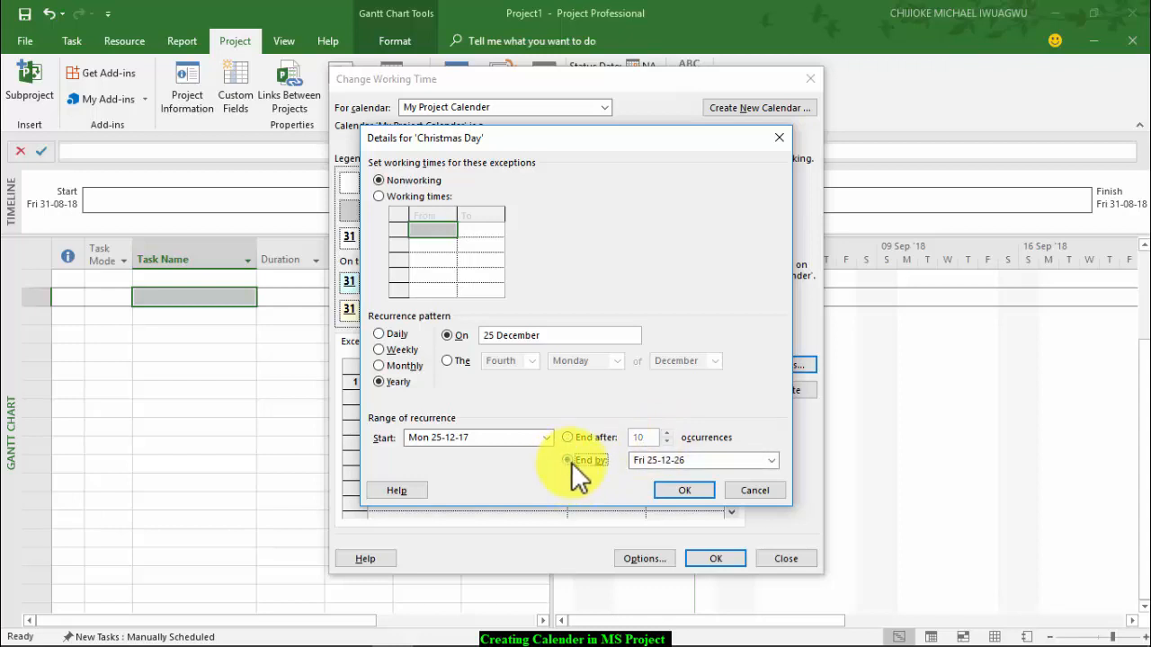
pyautogui.click(772, 461)
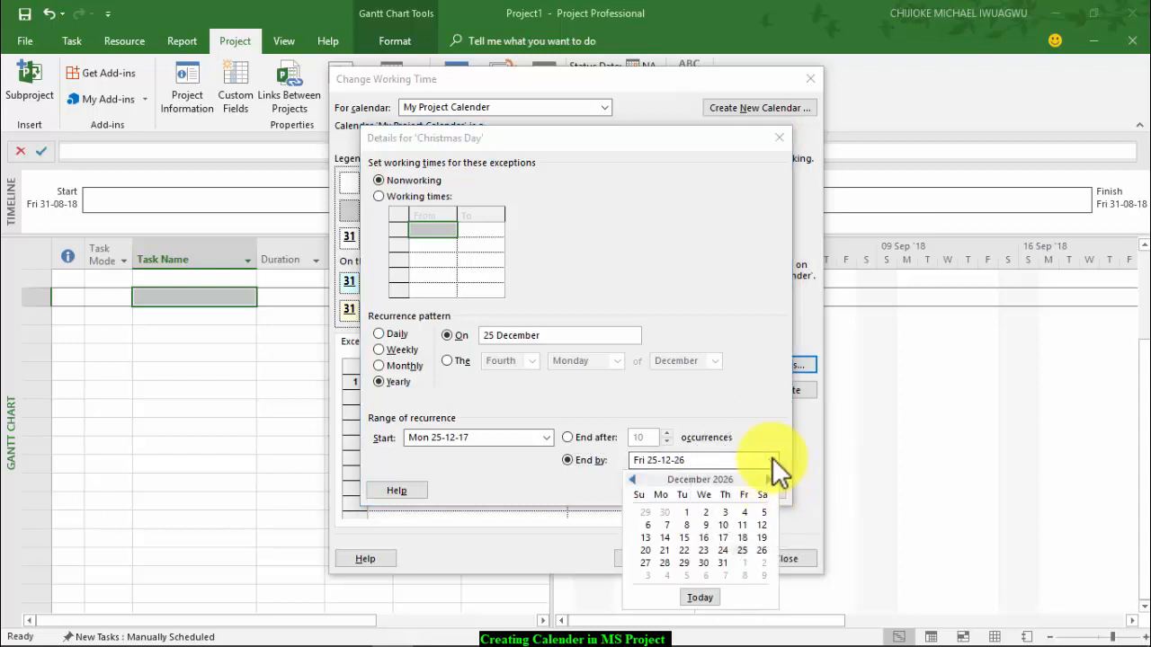
pyautogui.click(772, 460)
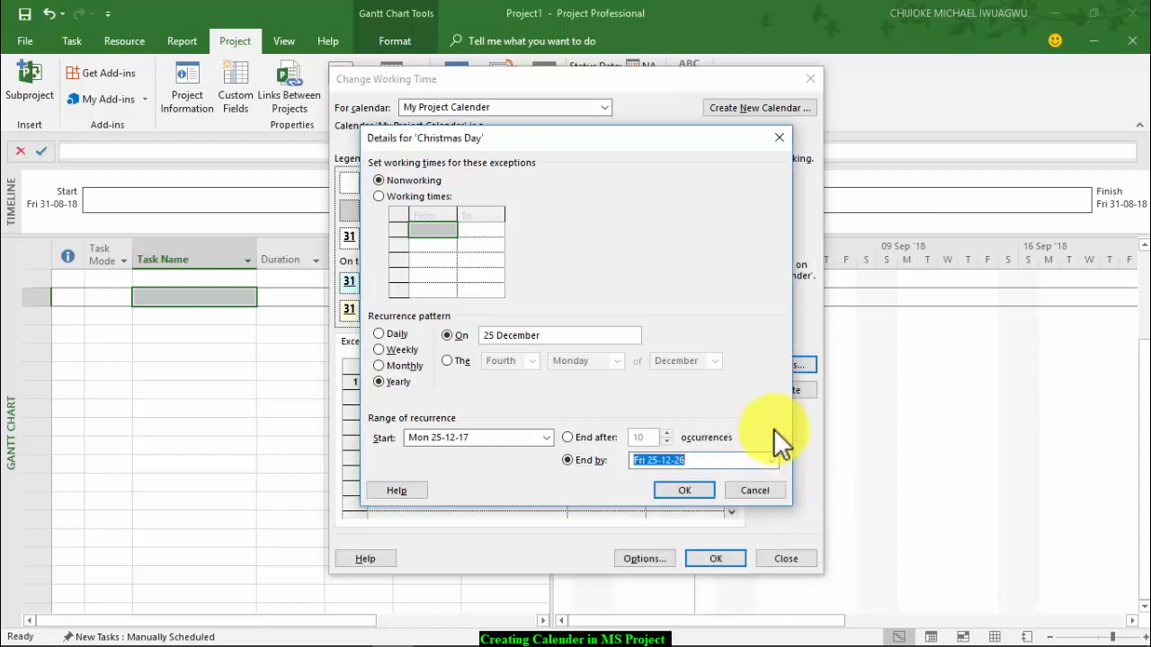
# - Set the Christmas Day recurrence to end after 10 occurrences and confirm the exception's details
pyautogui.click(568, 437)
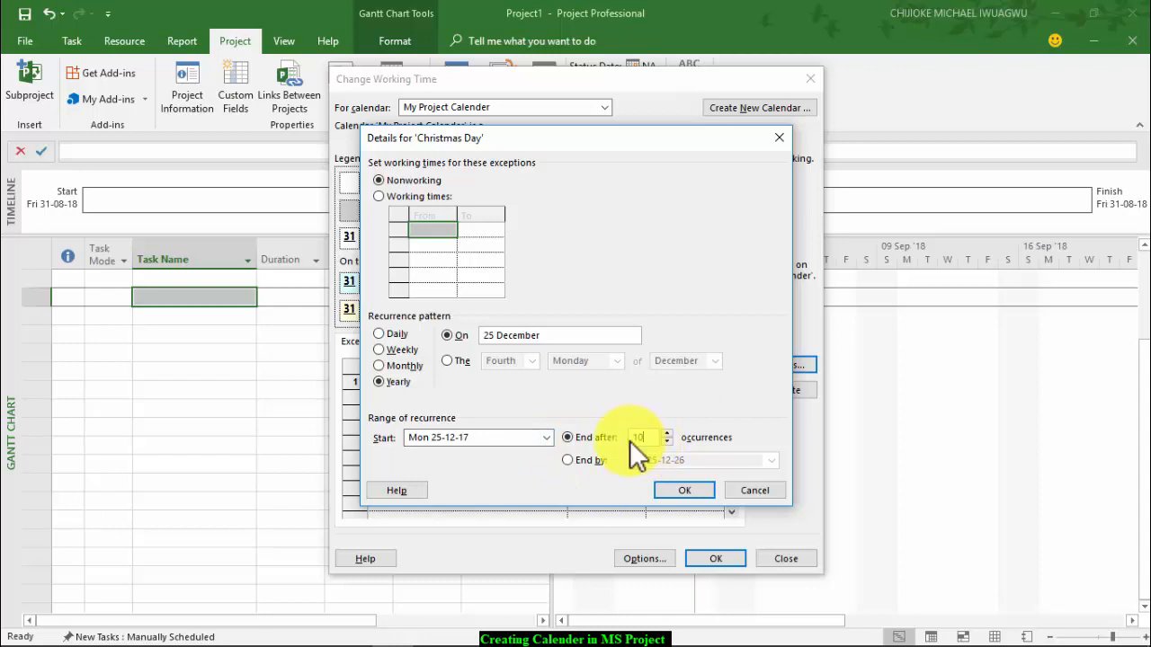
pyautogui.click(687, 490)
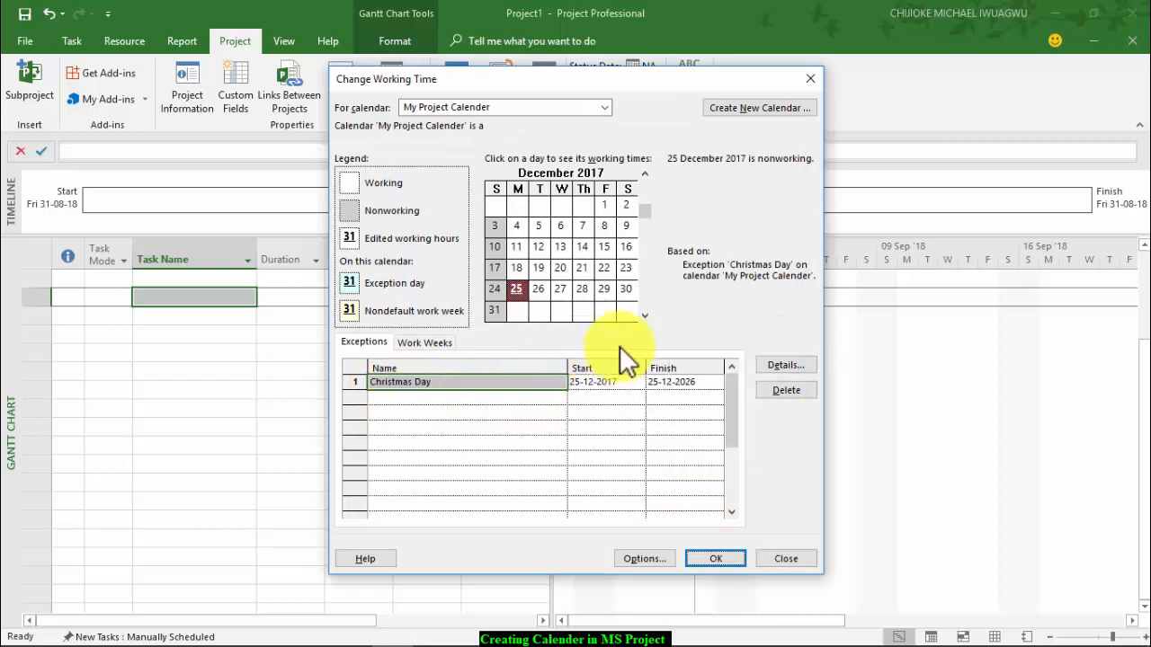
# - Browse the calendar forward to December 2018 to check the recurring Christmas Day exception
pyautogui.moveTo(648, 212); pyautogui.dragTo(648, 212)
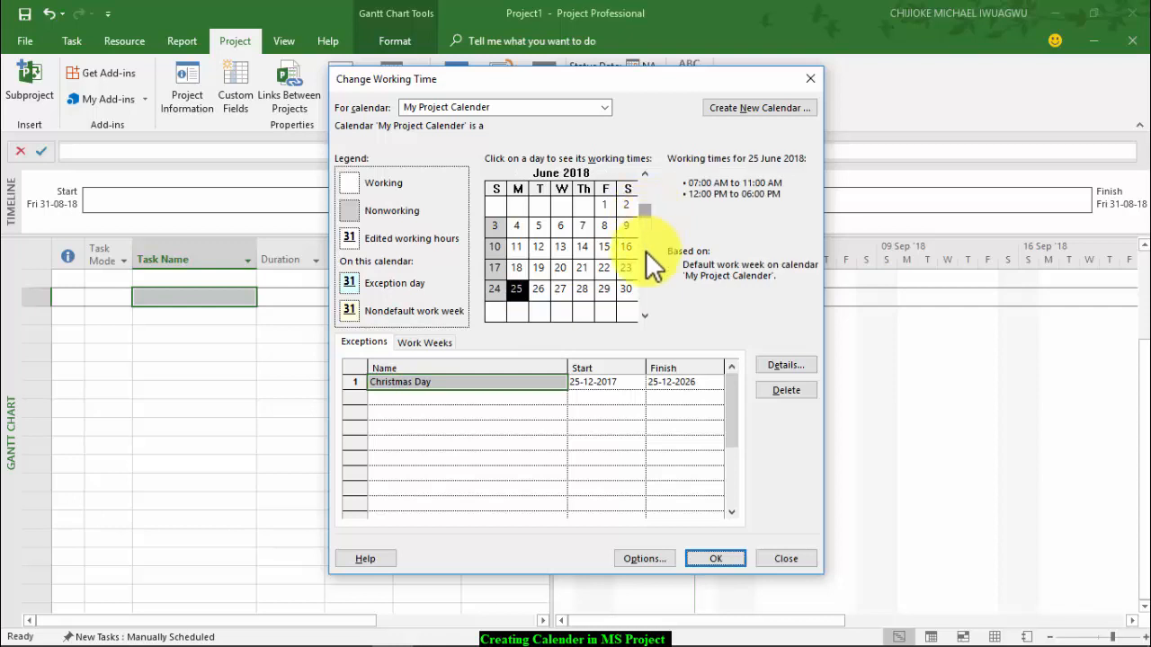
pyautogui.click(645, 313)
pyautogui.click(646, 312)
pyautogui.click(645, 313)
pyautogui.click(645, 312)
pyautogui.click(646, 312)
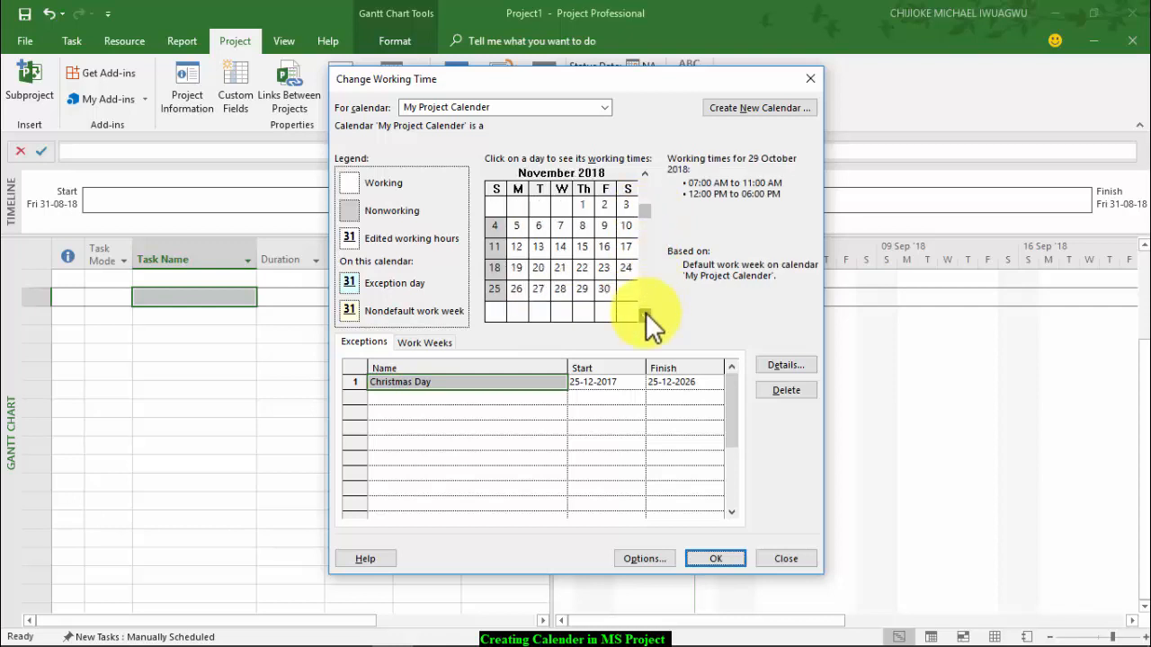
pyautogui.click(645, 312)
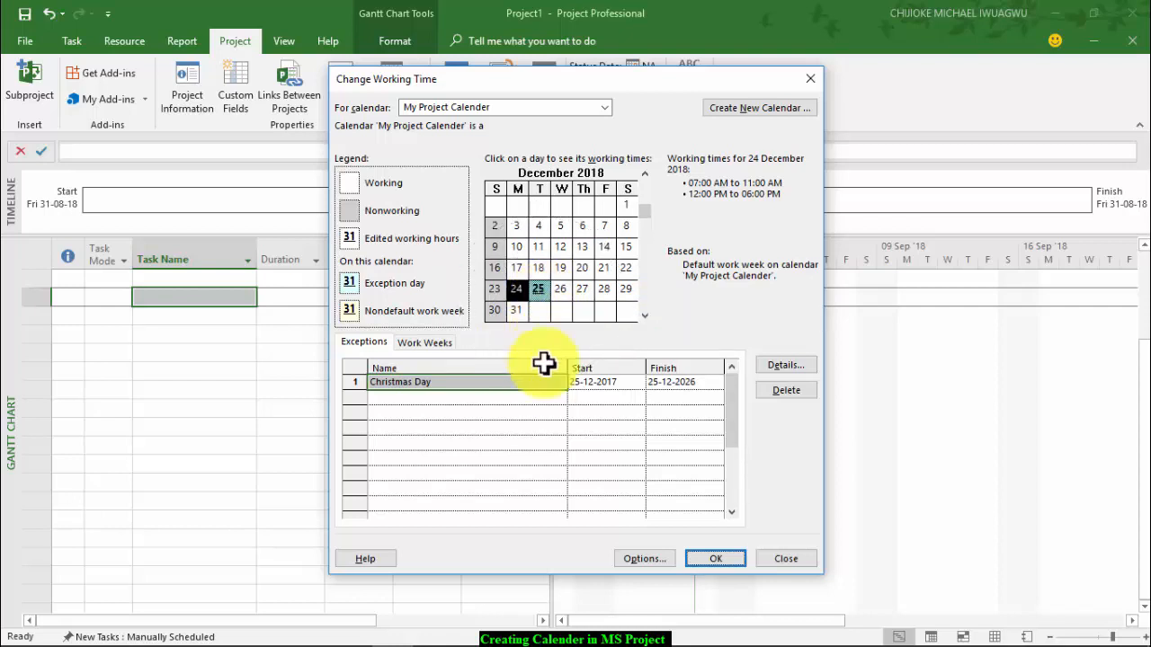
# - Add an exception named Boxing to My Project Calender, entering 26-12-2017 as both its start and finish date
pyautogui.click(495, 398)
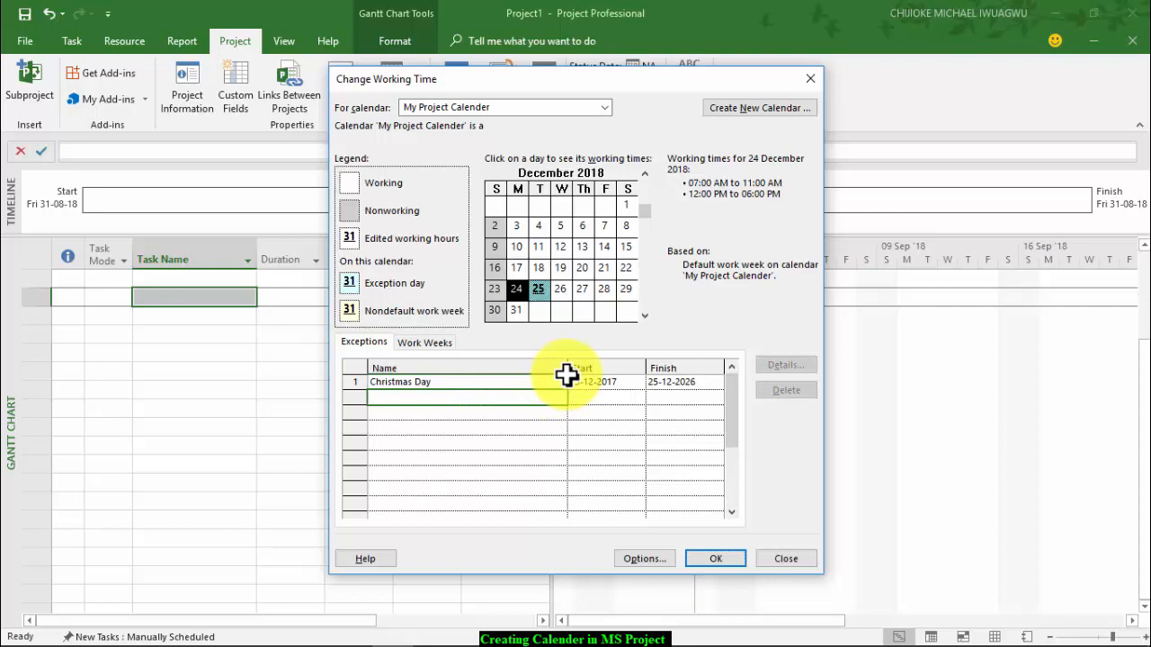
pyautogui.write('Boxing')
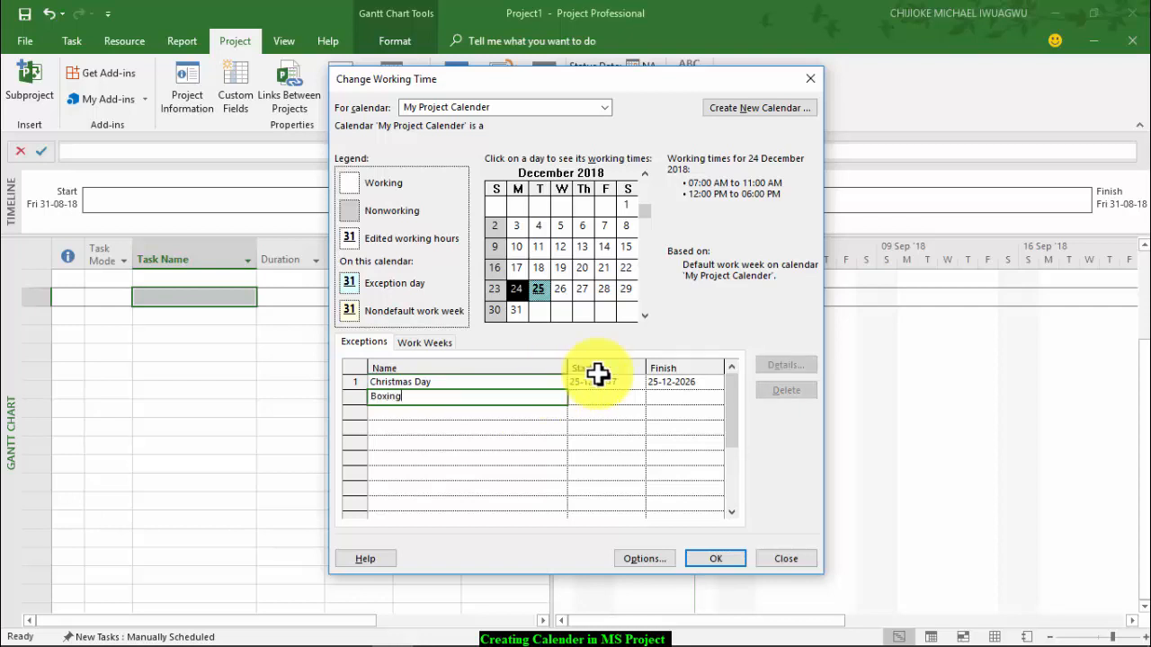
pyautogui.click(623, 398)
pyautogui.click(623, 399)
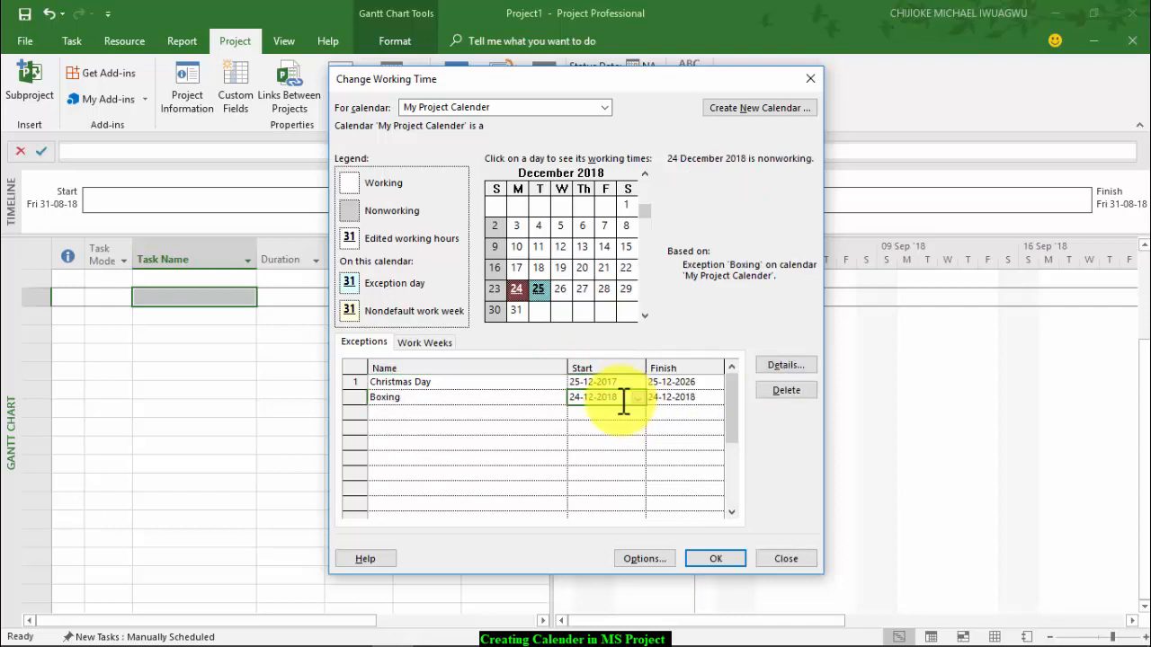
pyautogui.click(566, 294)
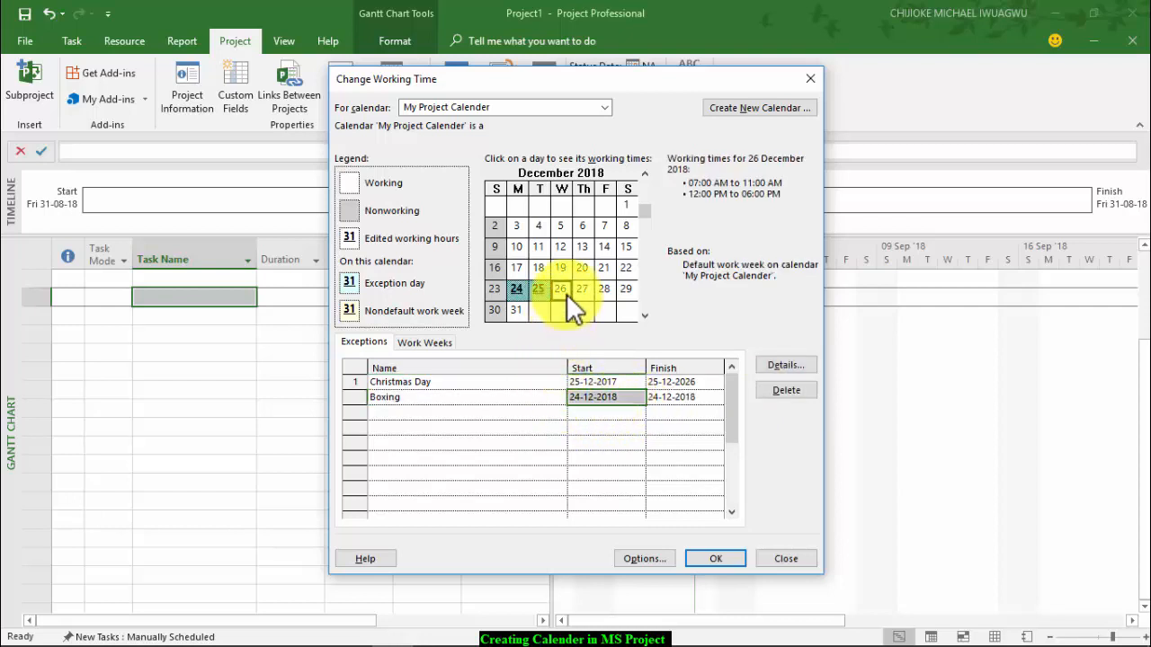
pyautogui.click(609, 396)
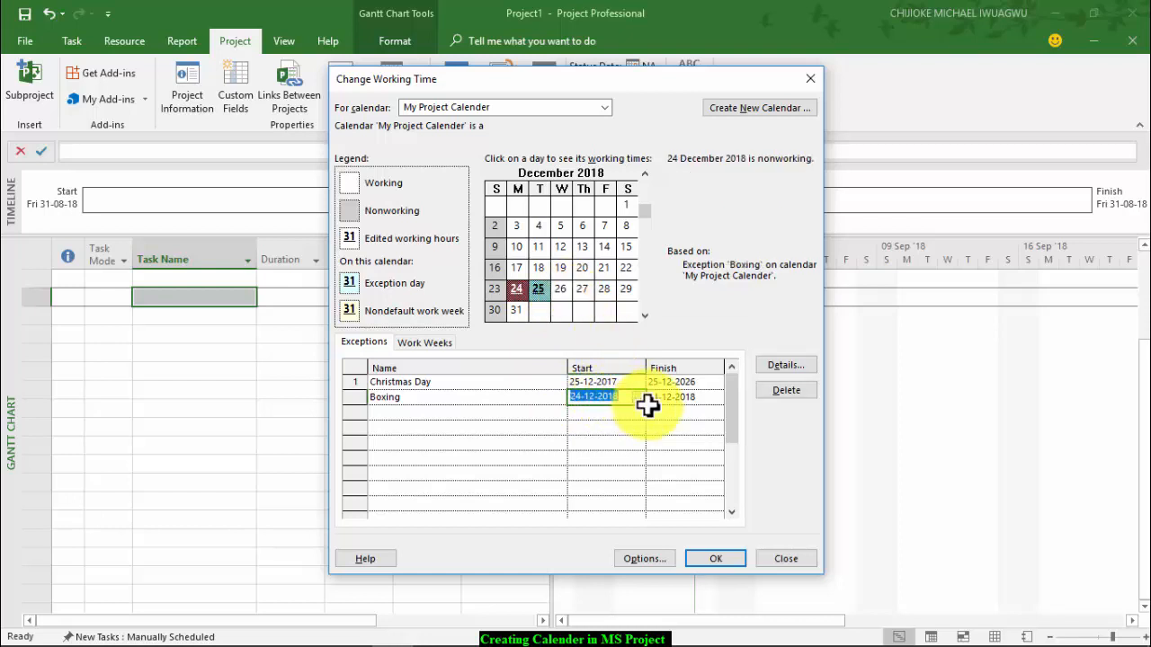
pyautogui.write('26-12-2017')
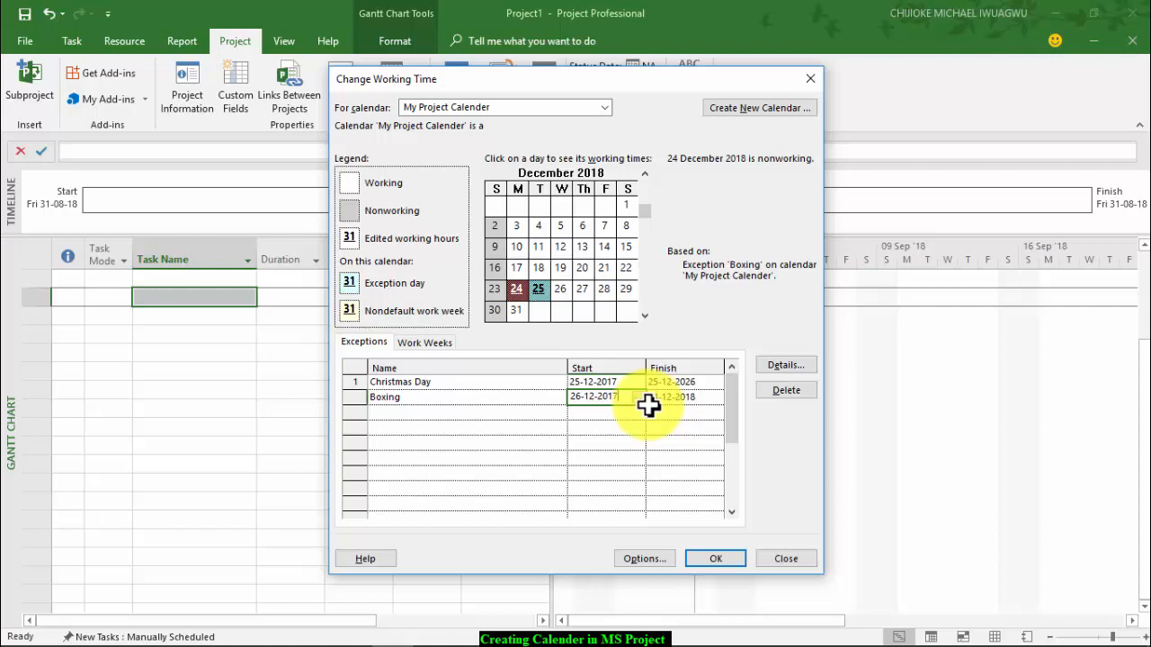
pyautogui.click(681, 397)
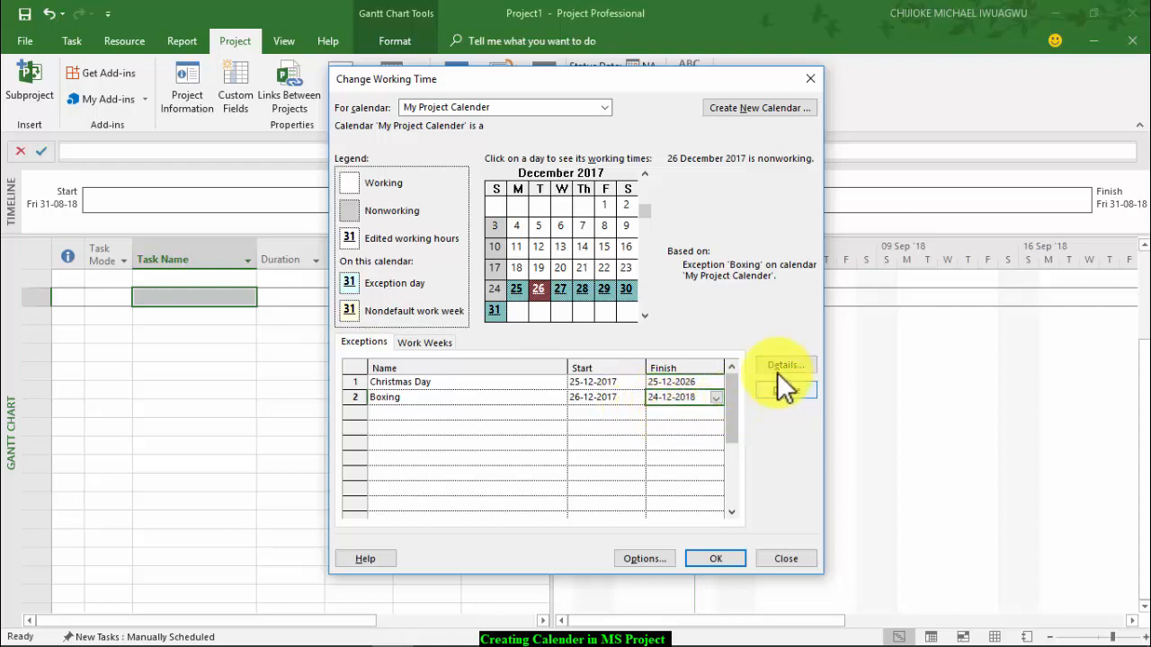
pyautogui.click(657, 401)
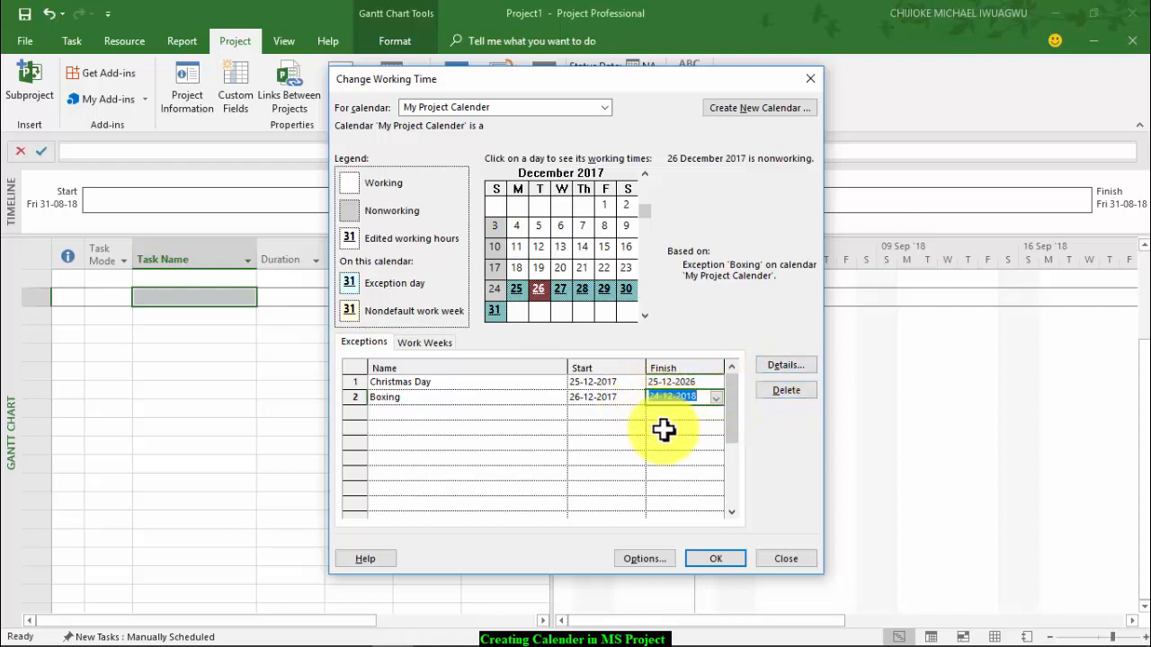
pyautogui.write('26-12-2018')
pyautogui.press('BackSpace')
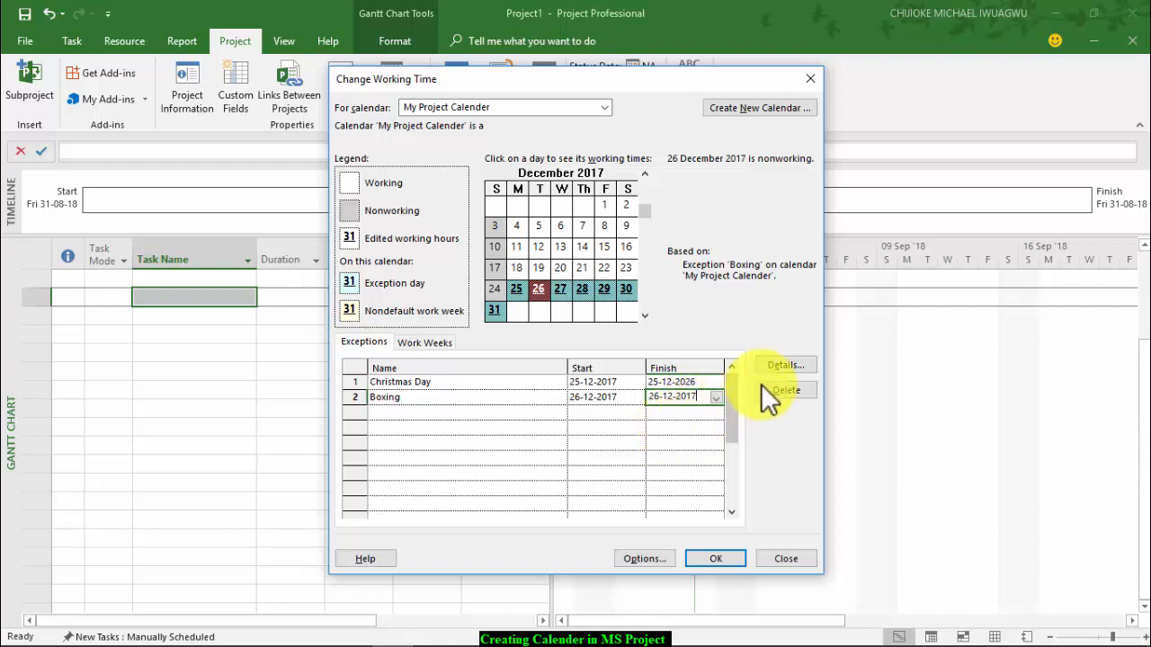
# - Make the Boxing exception recur yearly on 26 December, with its range starting on Wed 26-12-18
pyautogui.click(775, 366)
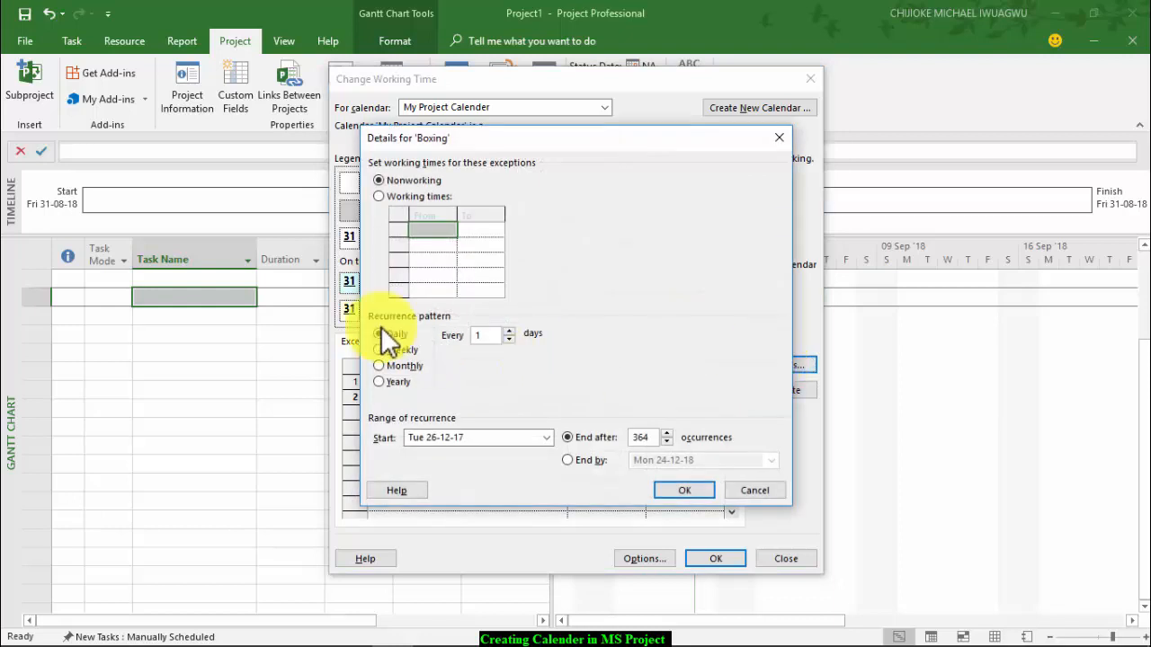
pyautogui.click(381, 381)
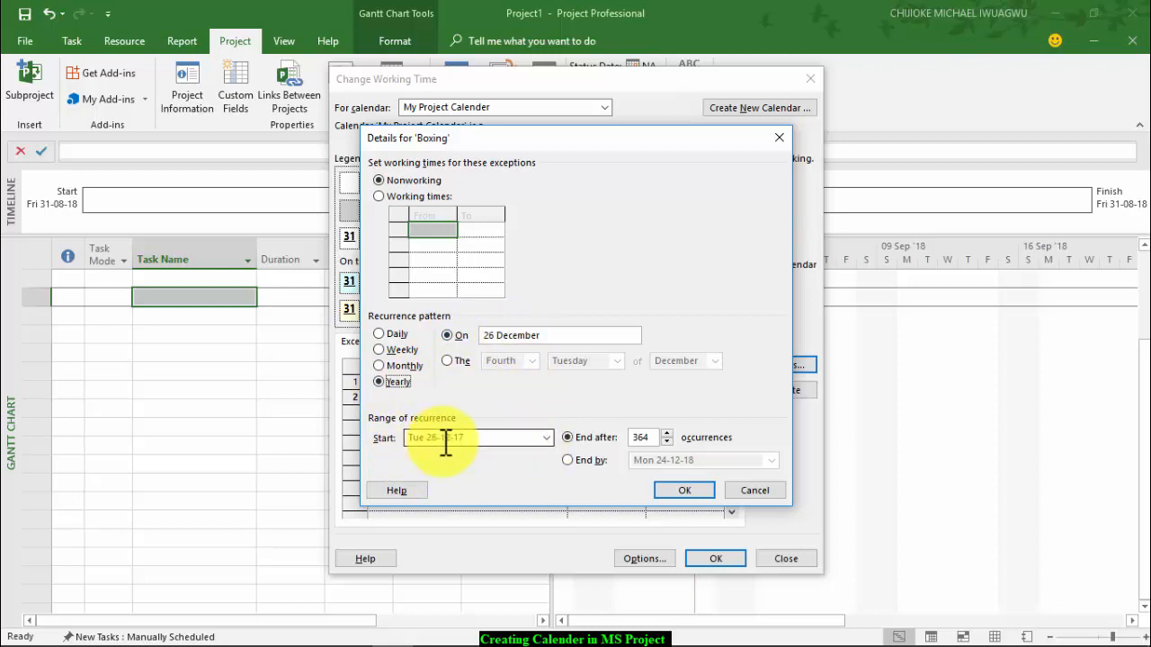
pyautogui.click(546, 438)
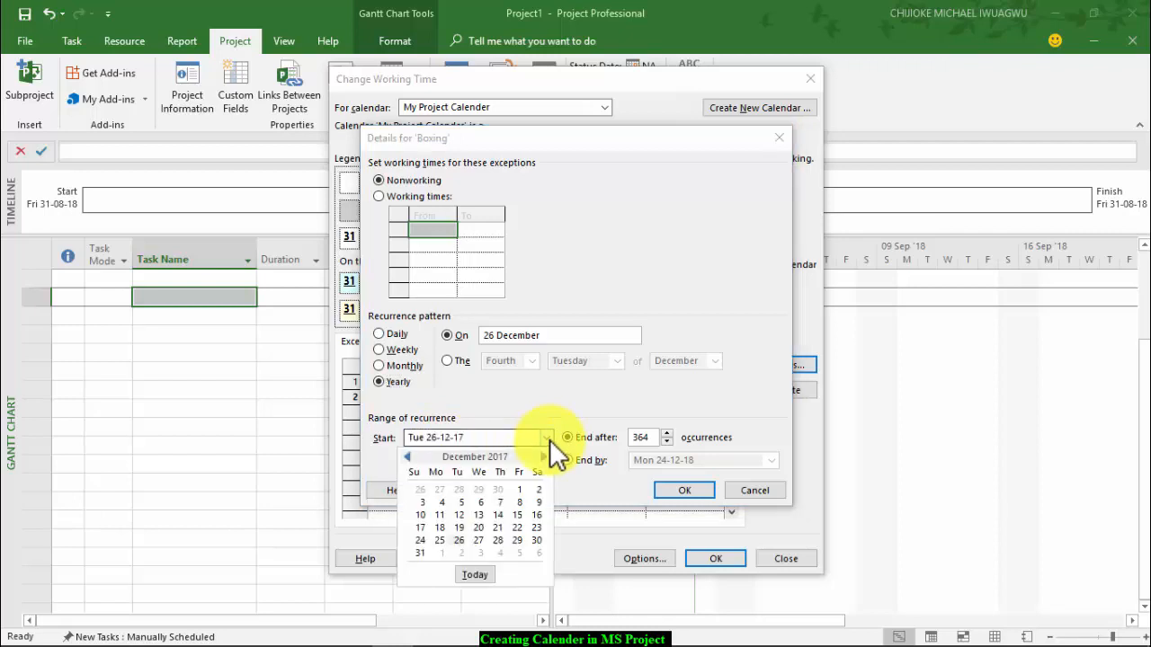
pyautogui.click(541, 457)
pyautogui.click(542, 456)
pyautogui.click(542, 458)
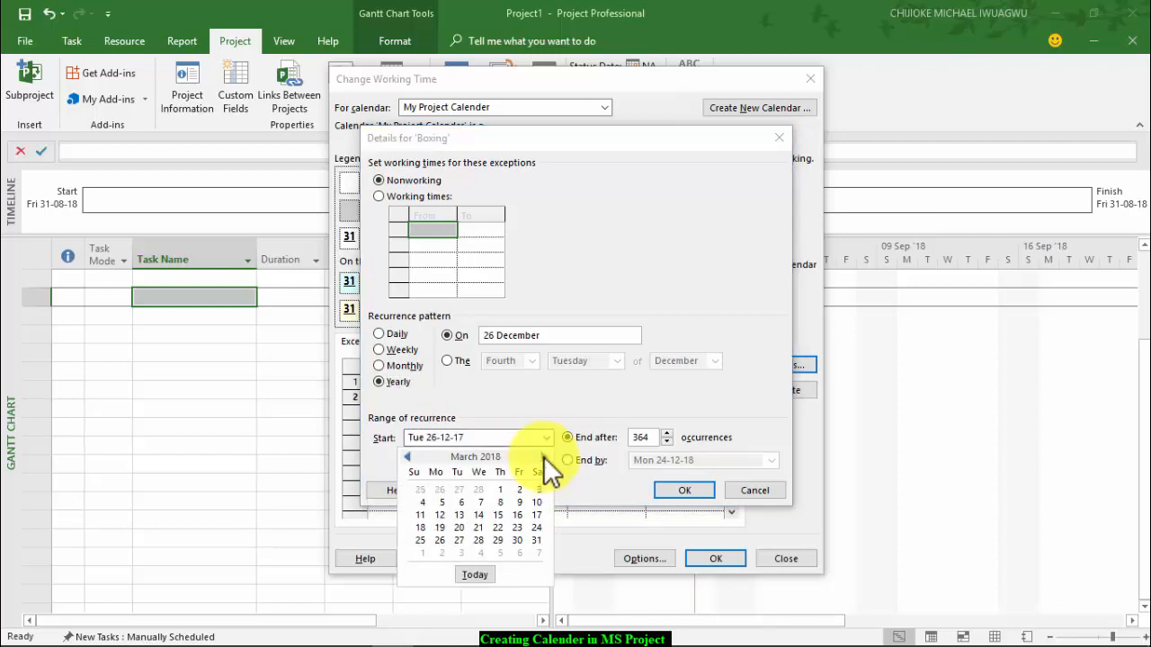
pyautogui.click(543, 458)
pyautogui.click(542, 457)
pyautogui.click(542, 458)
pyautogui.click(542, 458)
pyautogui.click(542, 458)
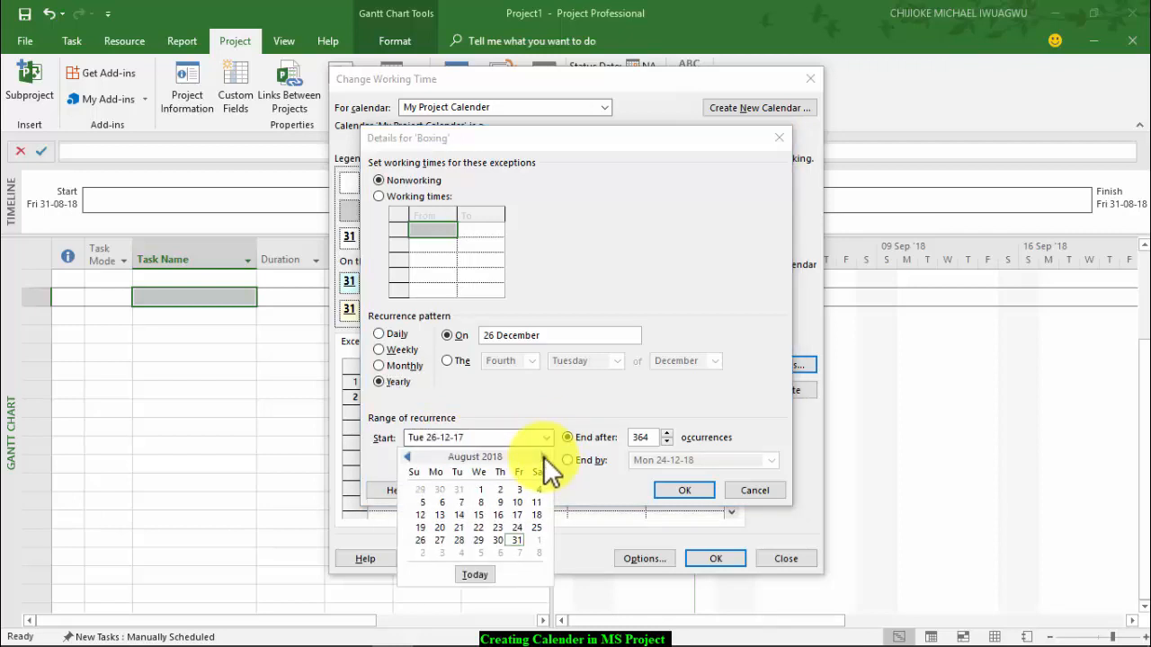
pyautogui.click(542, 457)
pyautogui.click(543, 457)
pyautogui.click(542, 457)
pyautogui.click(542, 457)
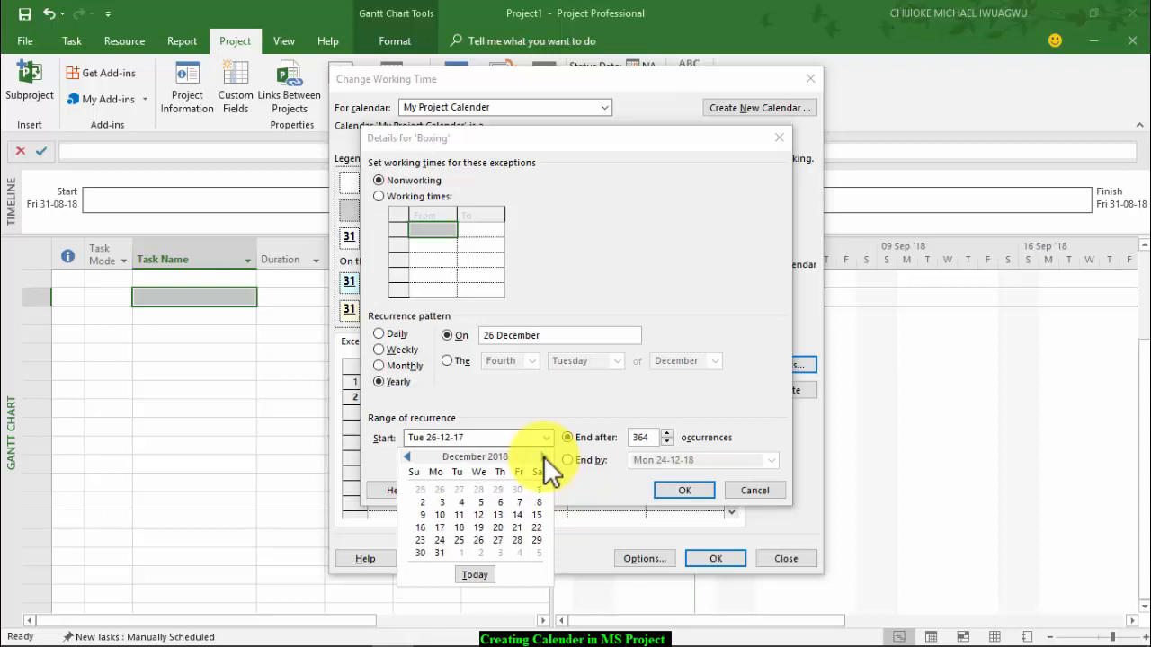
pyautogui.click(480, 543)
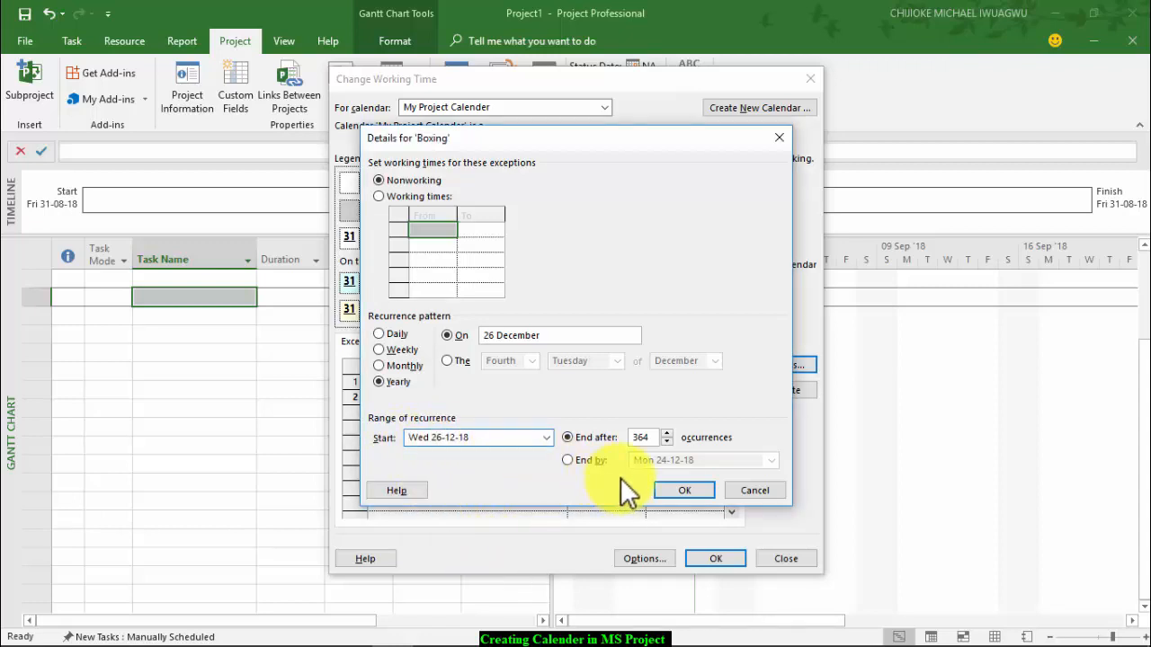
# - End the Boxing recurrence after 10 occurrences and confirm the exception's details
pyautogui.doubleClick(651, 437)
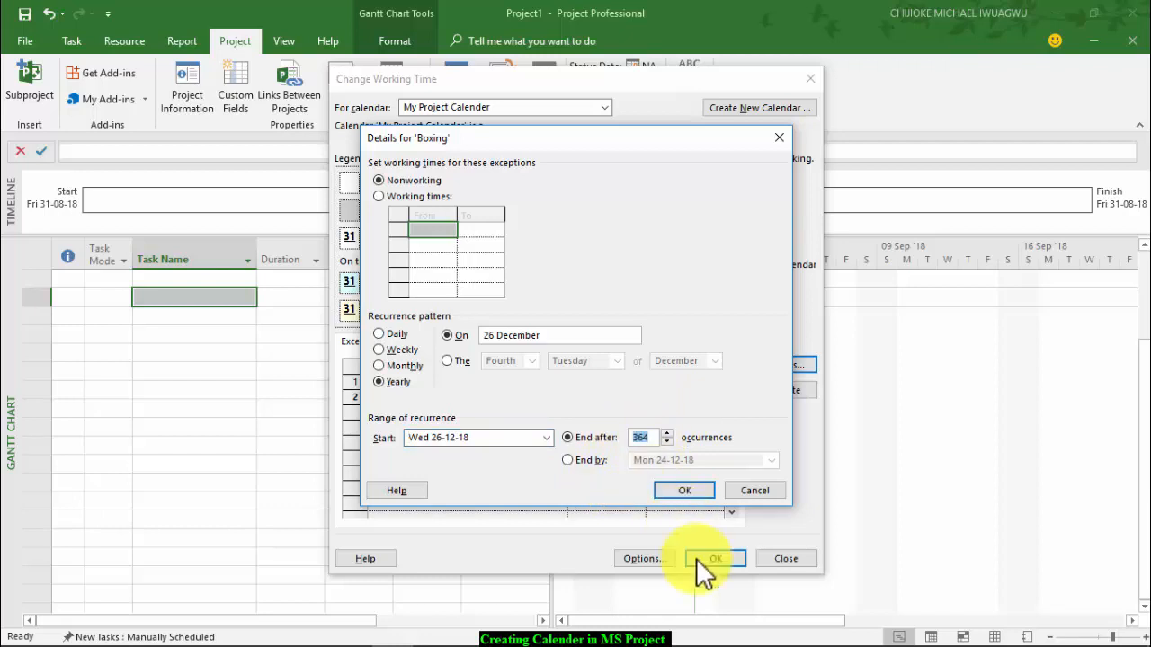
pyautogui.write('10')
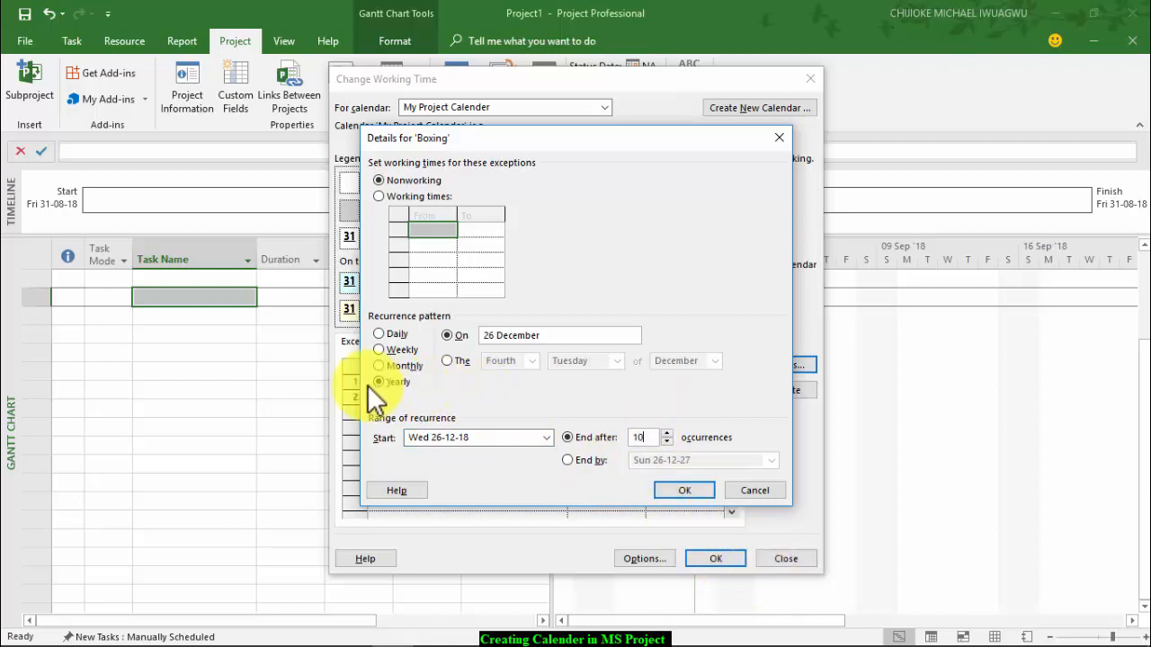
pyautogui.click(677, 493)
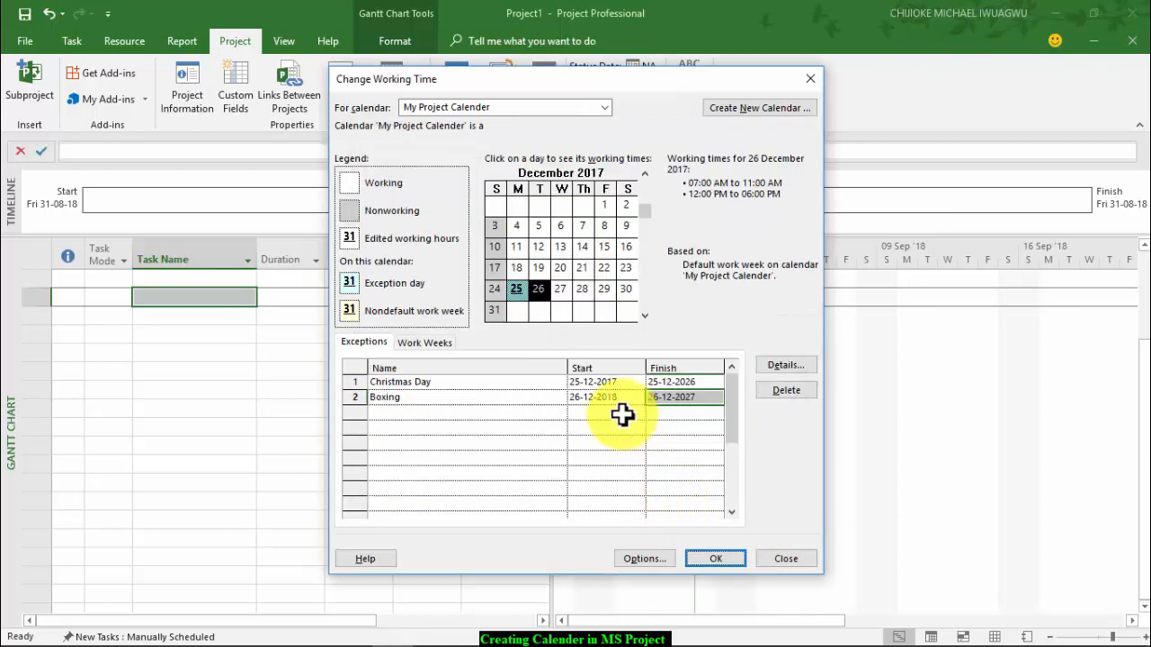
pyautogui.click(699, 403)
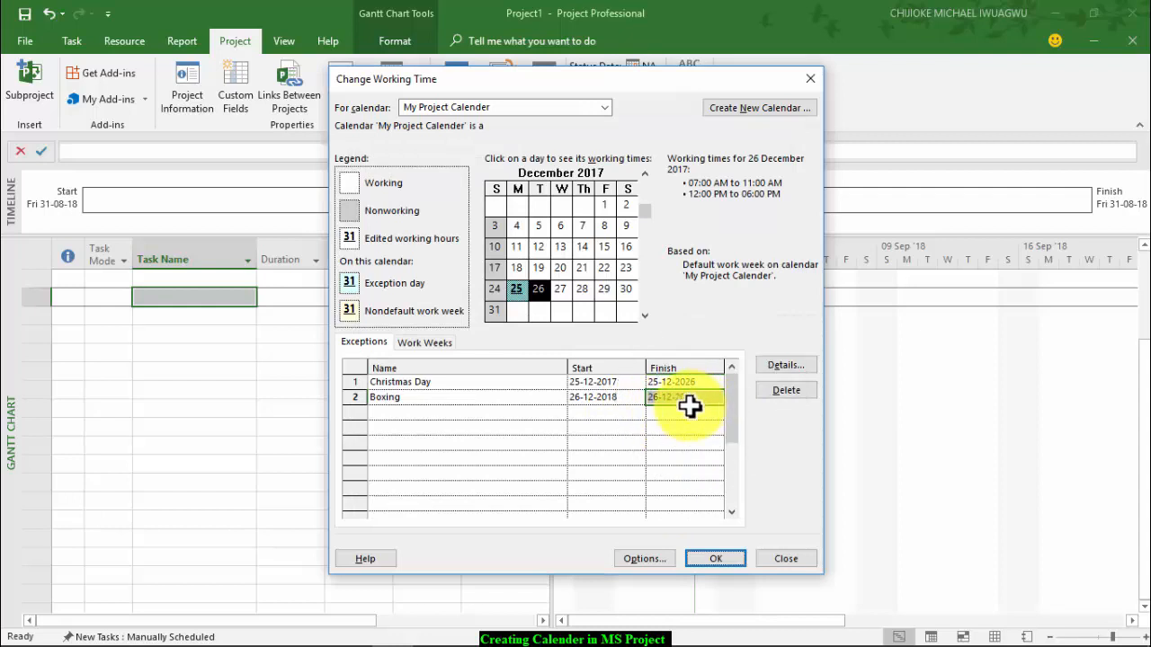
pyautogui.click(689, 406)
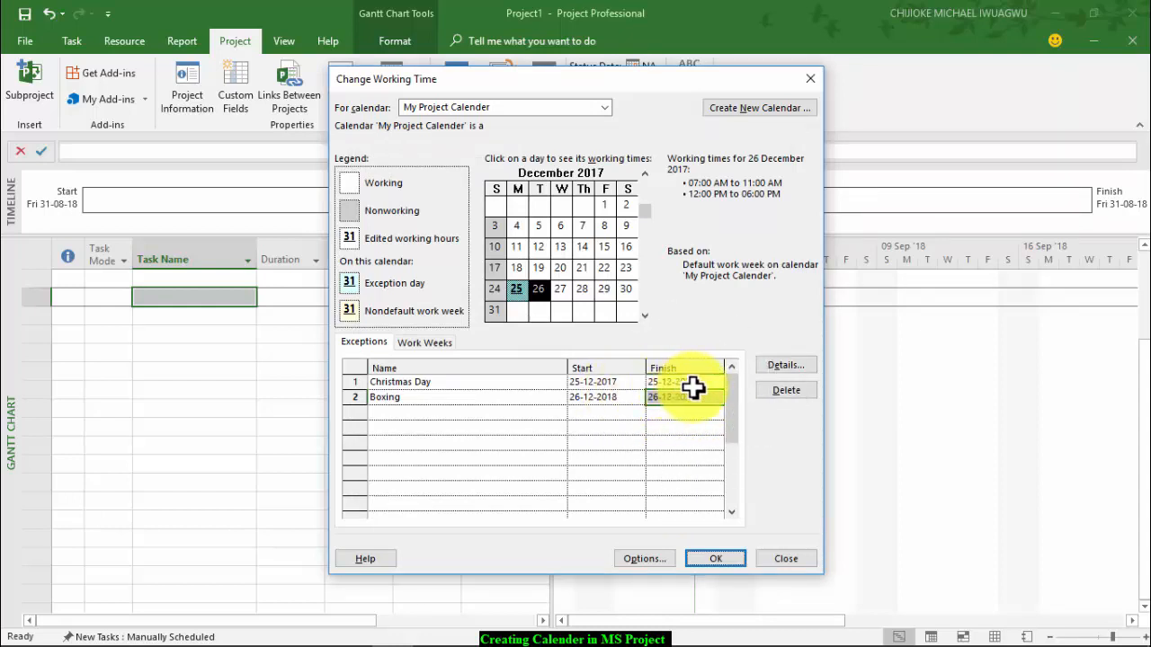
pyautogui.click(692, 388)
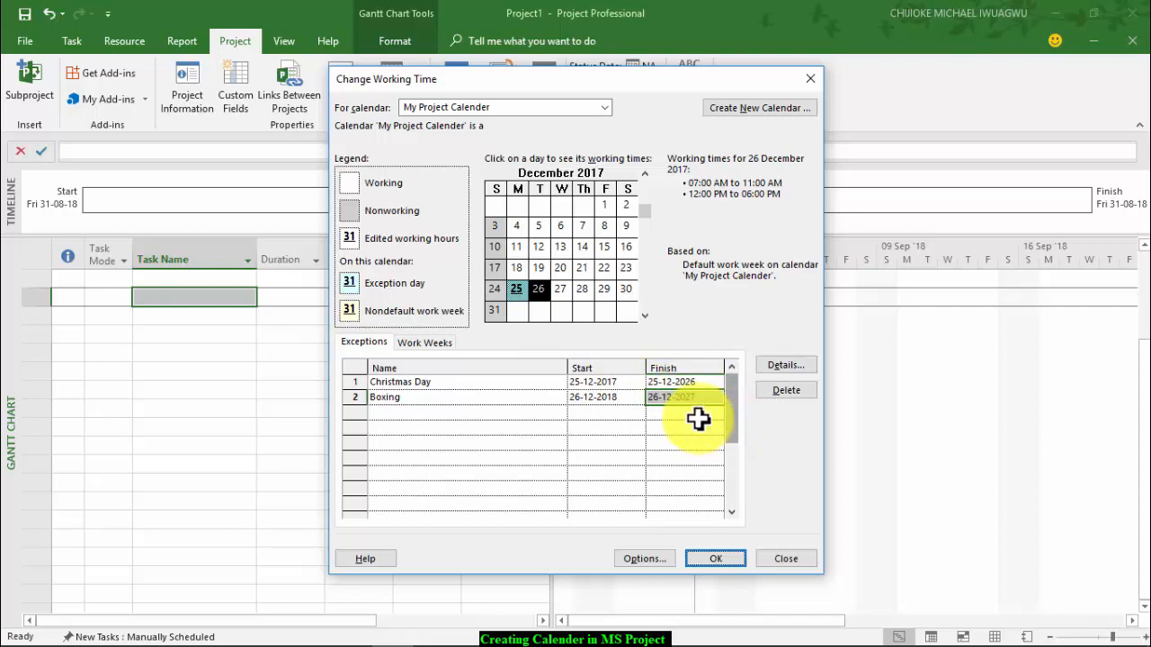
pyautogui.click(471, 411)
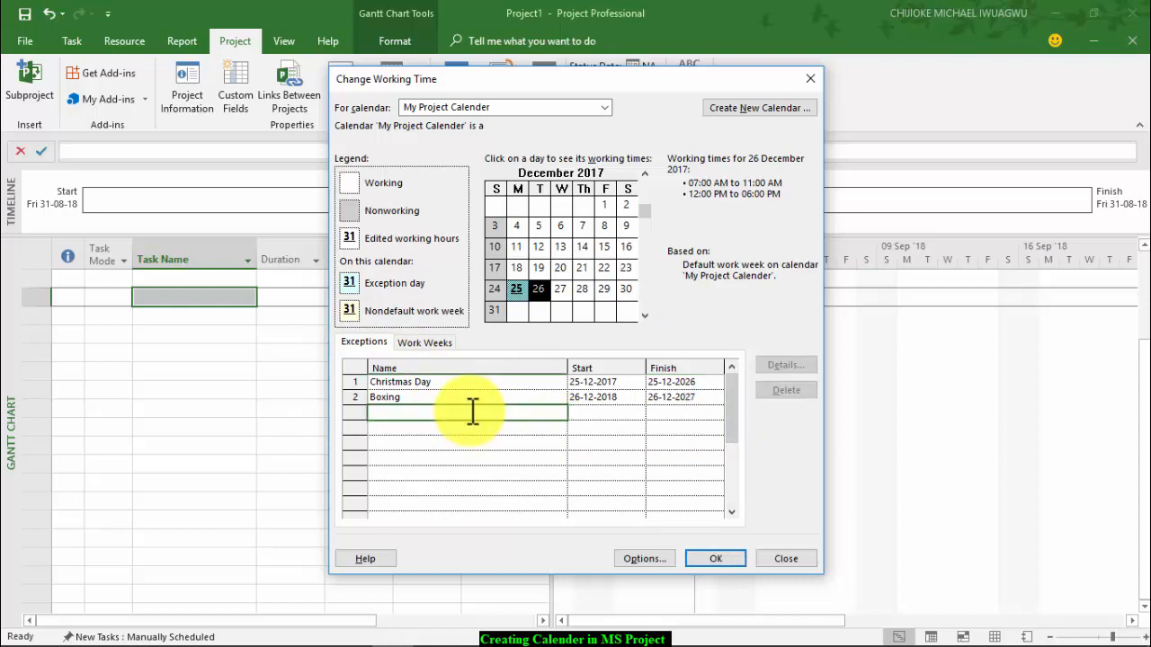
# - Check the list of available calendars, keep My Project Calender selected and save the working time changes
pyautogui.click(606, 108)
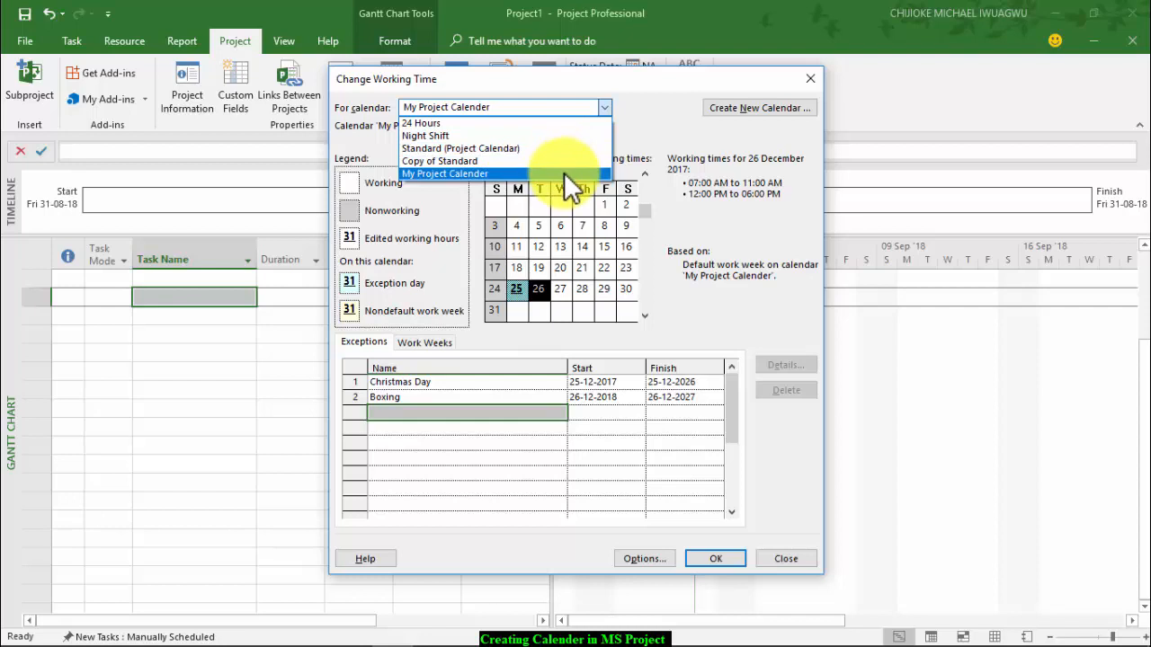
pyautogui.click(636, 159)
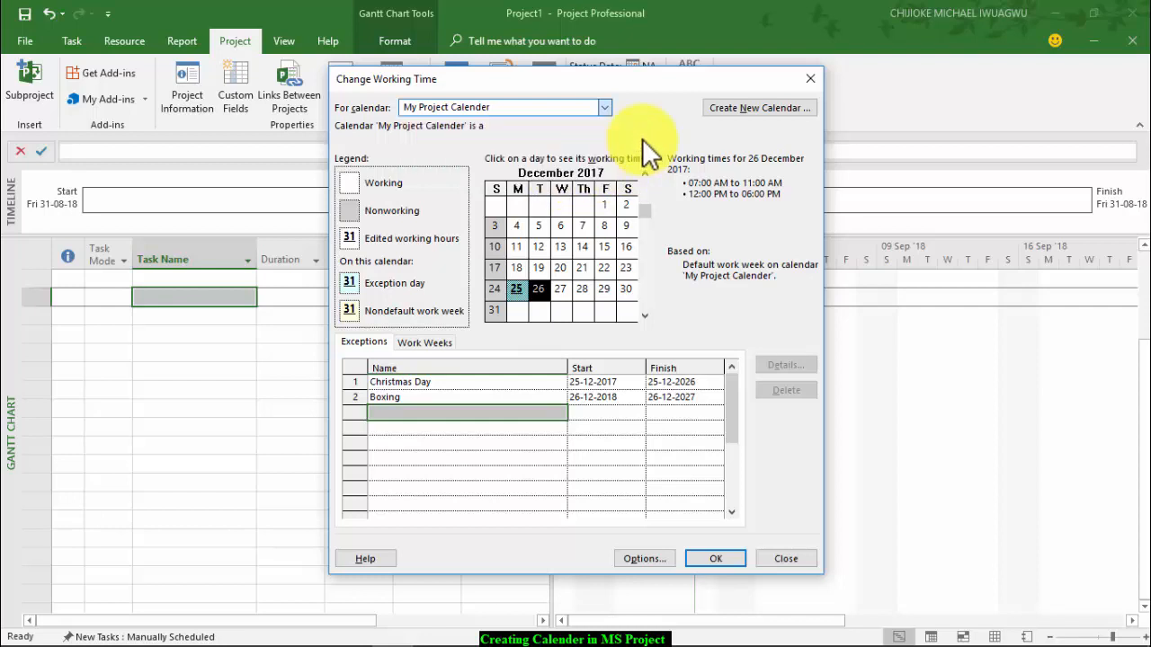
pyautogui.click(488, 415)
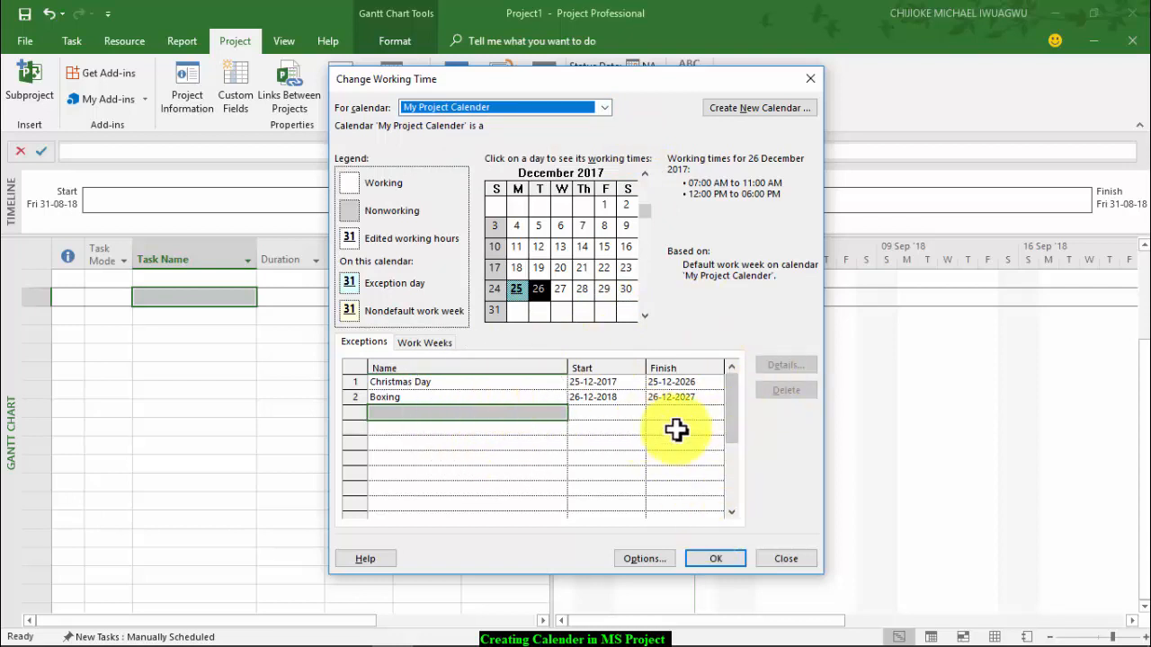
pyautogui.click(725, 561)
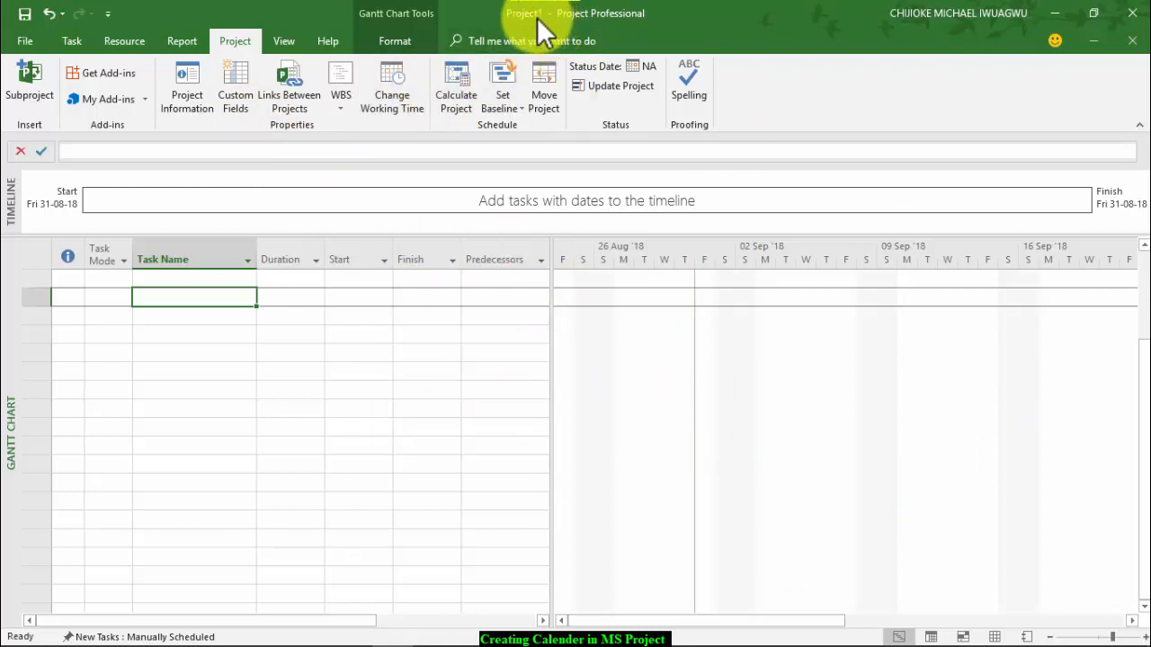
pyautogui.click(187, 104)
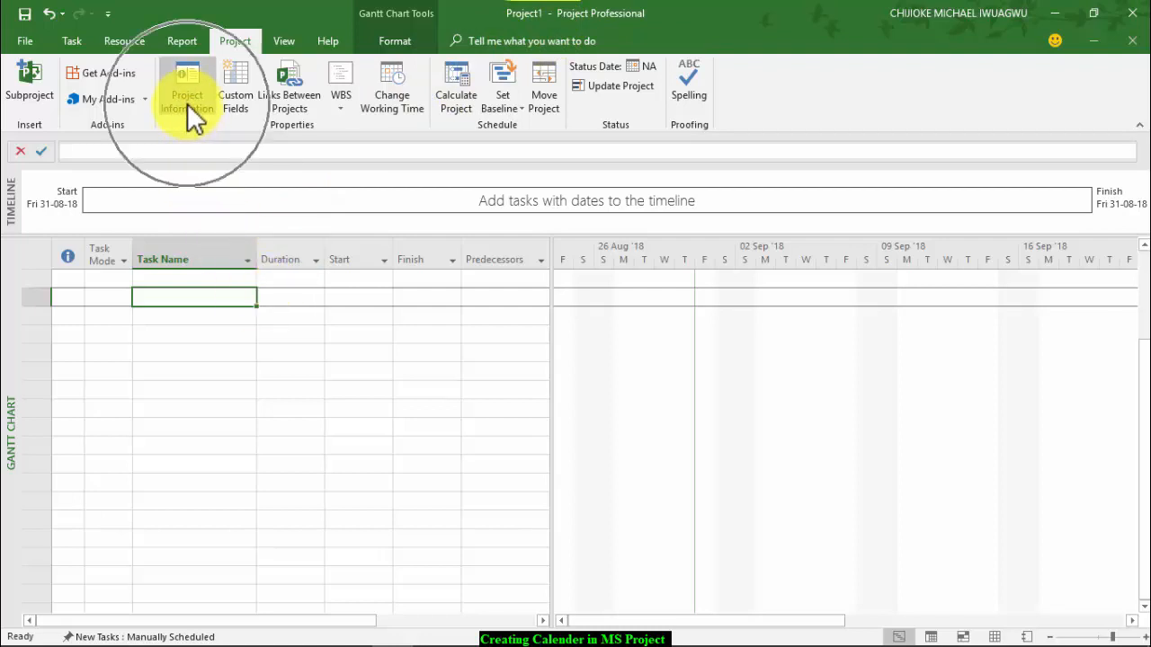
pyautogui.click(236, 40)
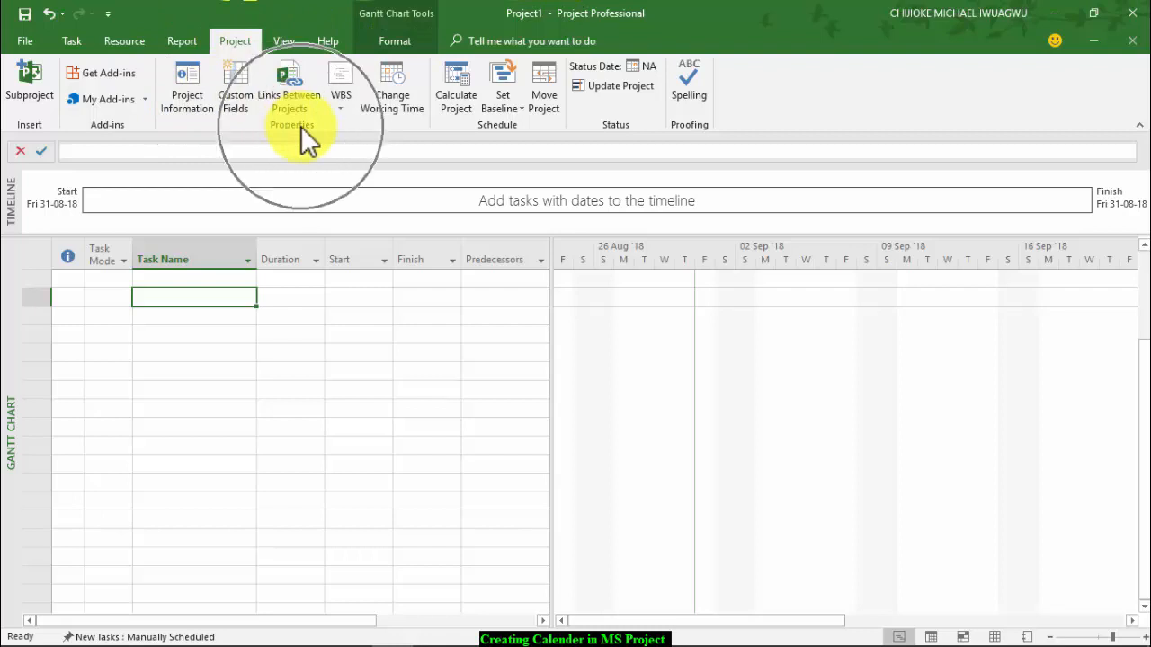
pyautogui.press('ctrl')
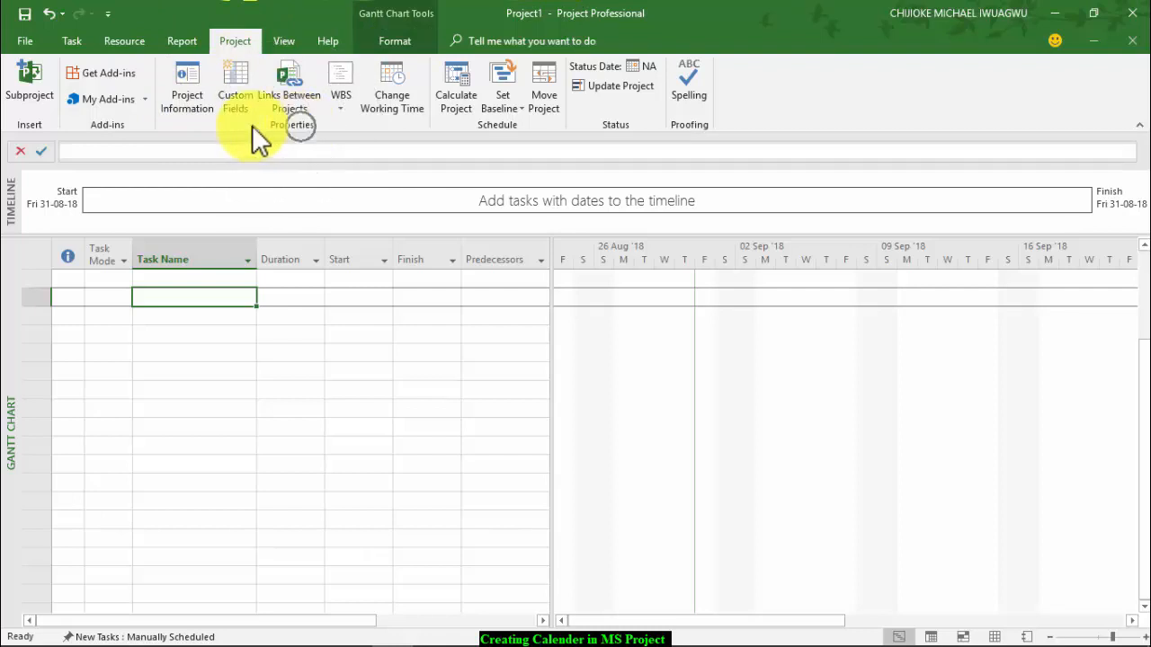
# - Assign My Project Calender as the project's calendar in the project information and confirm
pyautogui.click(189, 96)
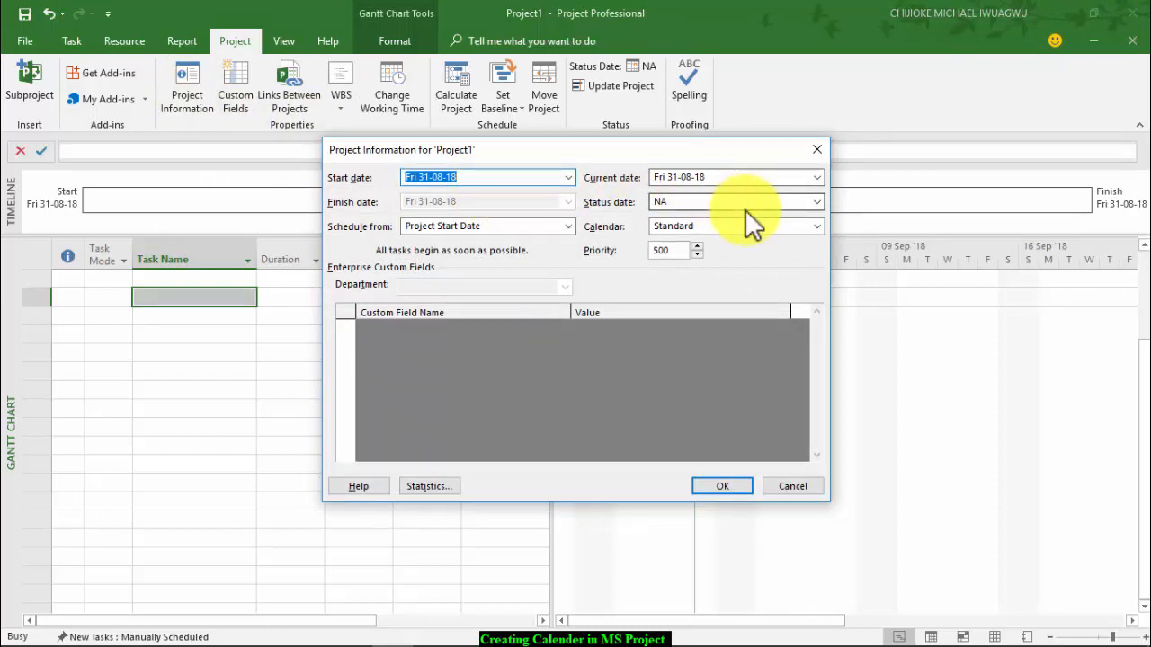
pyautogui.click(817, 227)
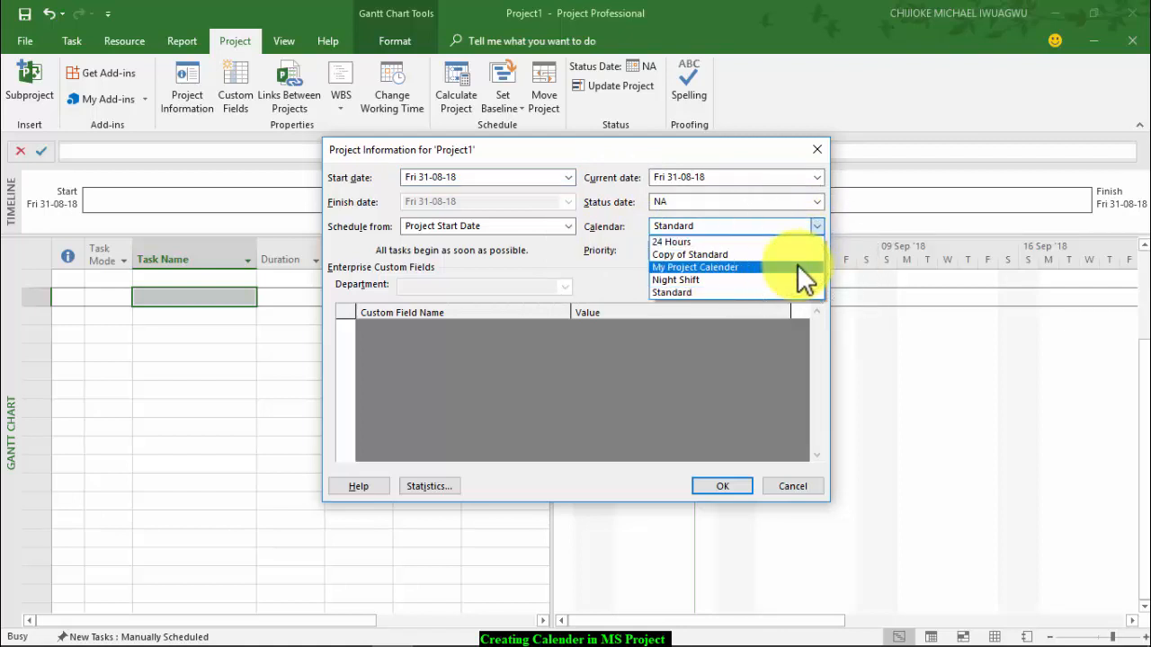
pyautogui.click(796, 267)
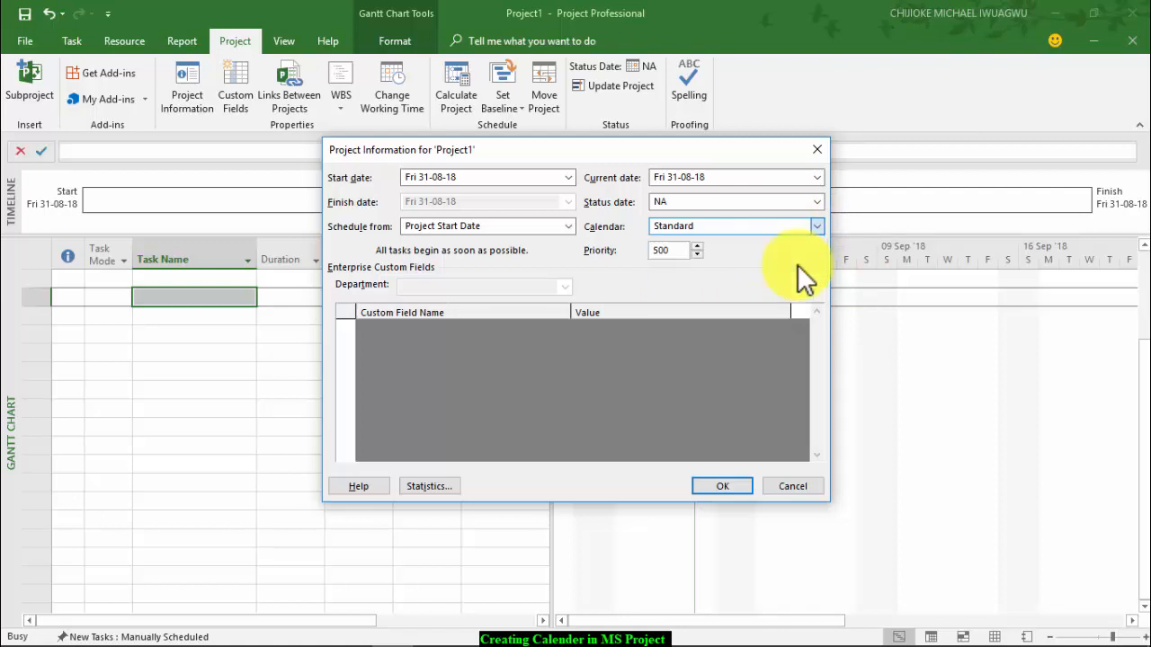
pyautogui.click(719, 487)
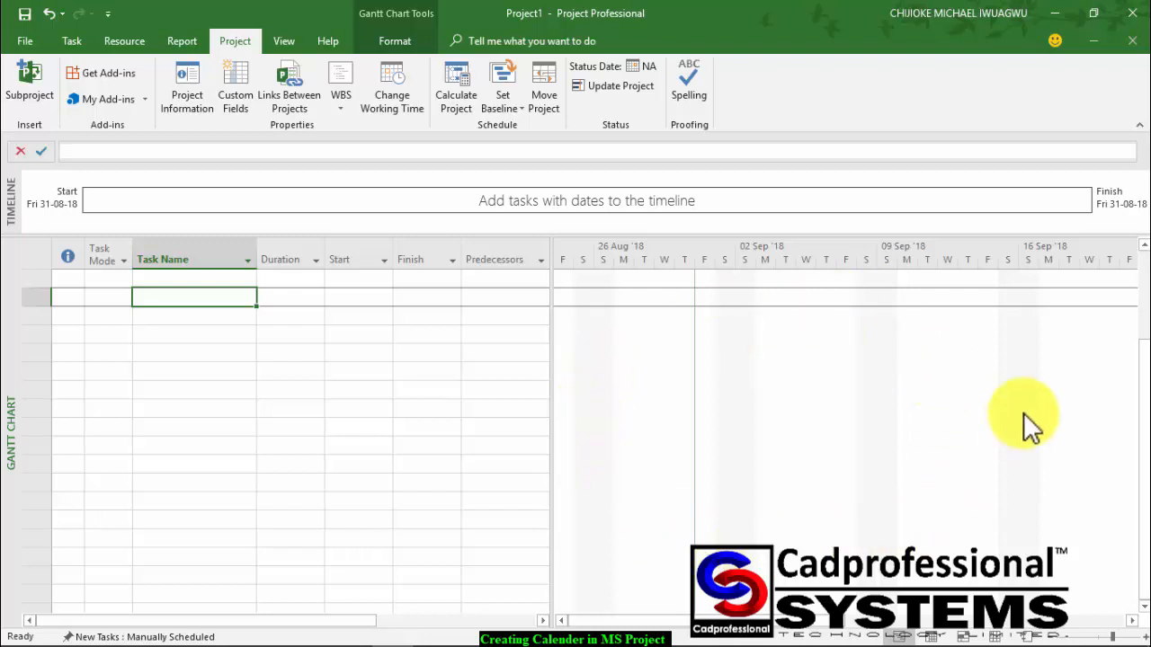
# - Set the Gantt chart's non-working time shading to follow My Project Calender (Project Calendar) and apply it
pyautogui.rightClick(781, 351)
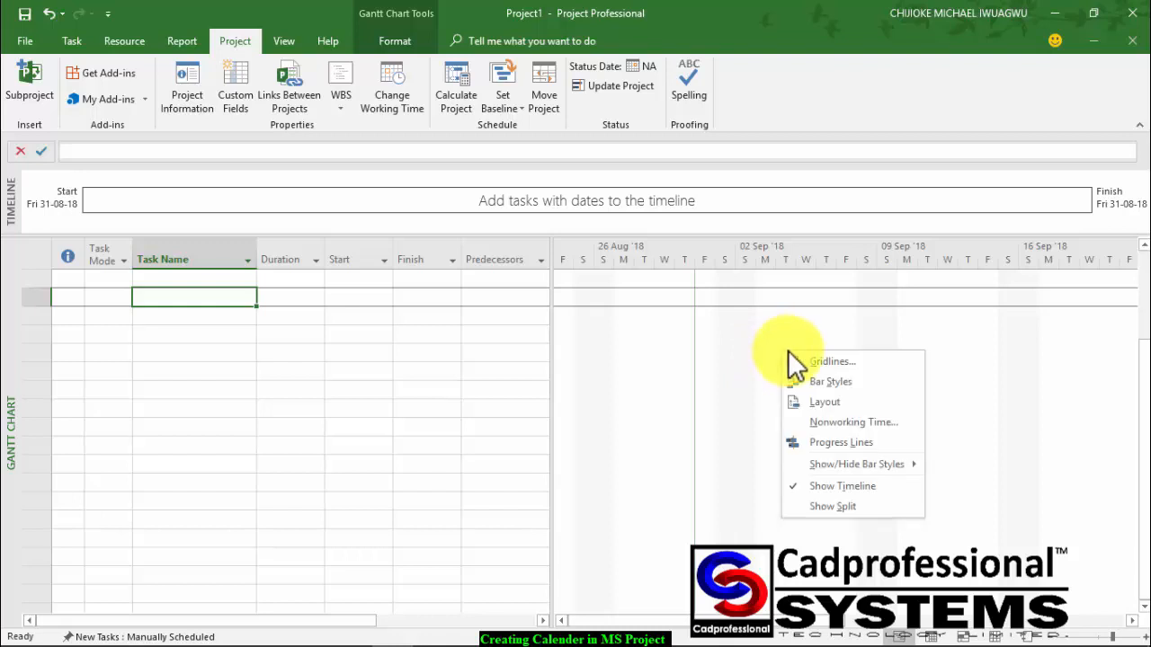
pyautogui.click(824, 422)
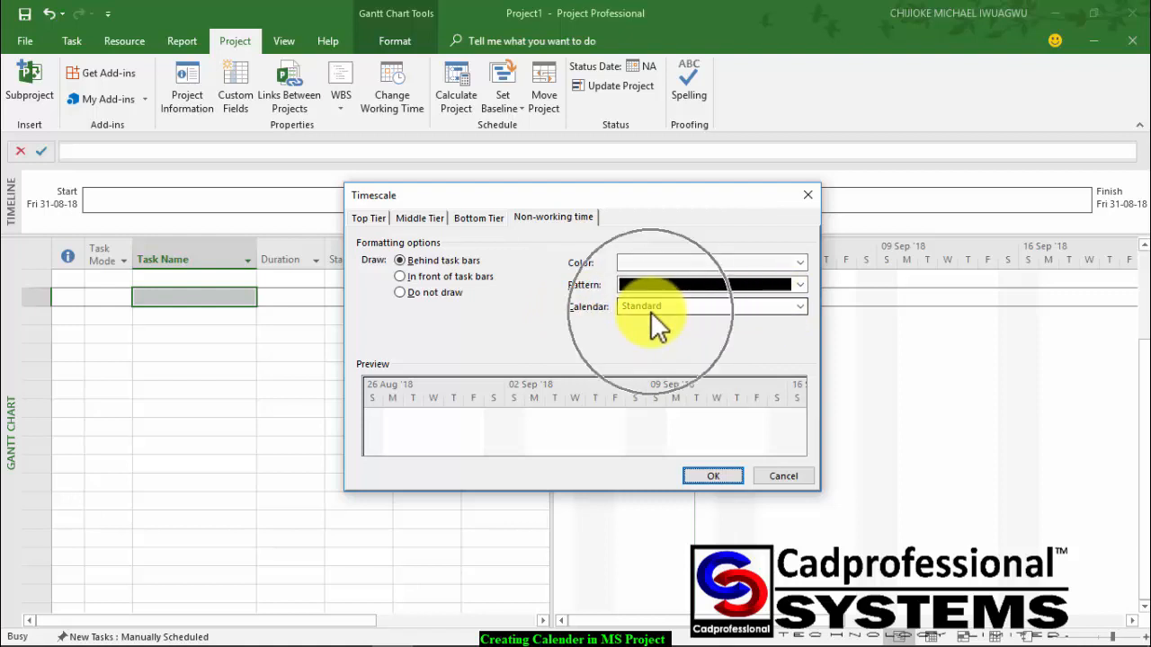
pyautogui.click(802, 307)
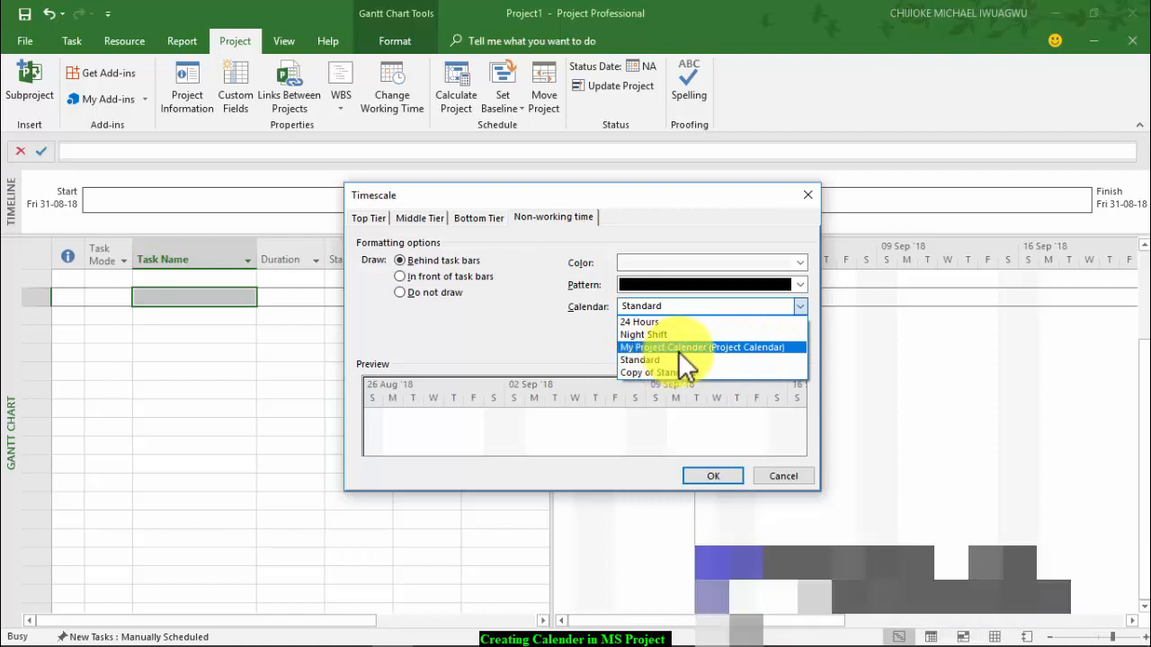
pyautogui.click(709, 347)
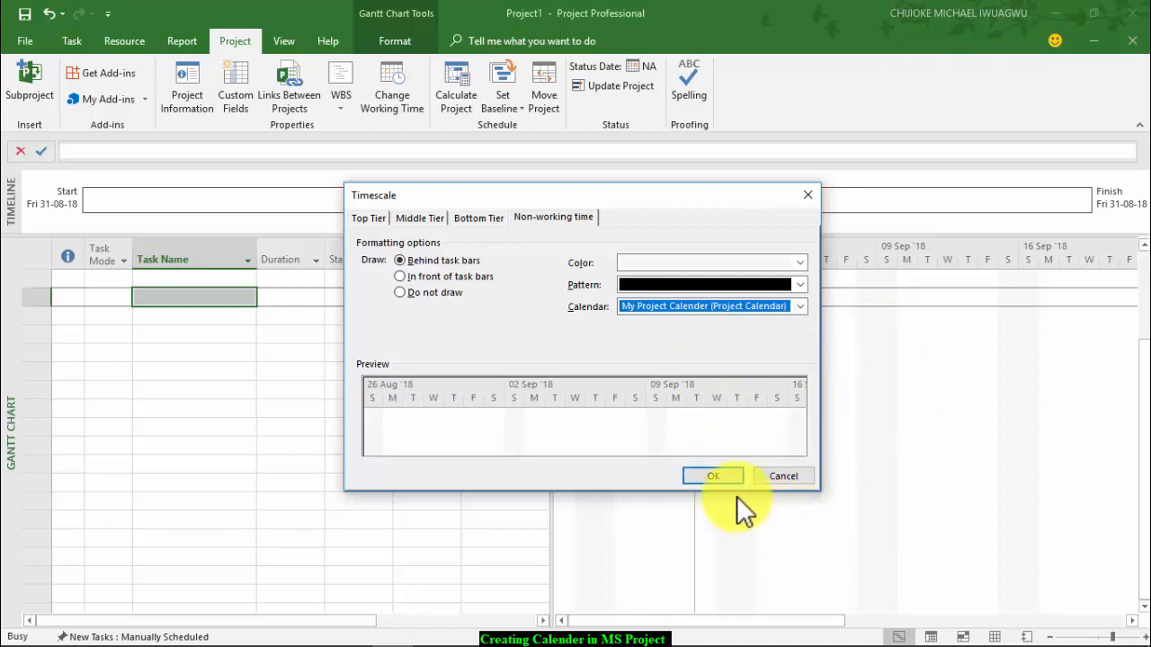
pyautogui.click(714, 476)
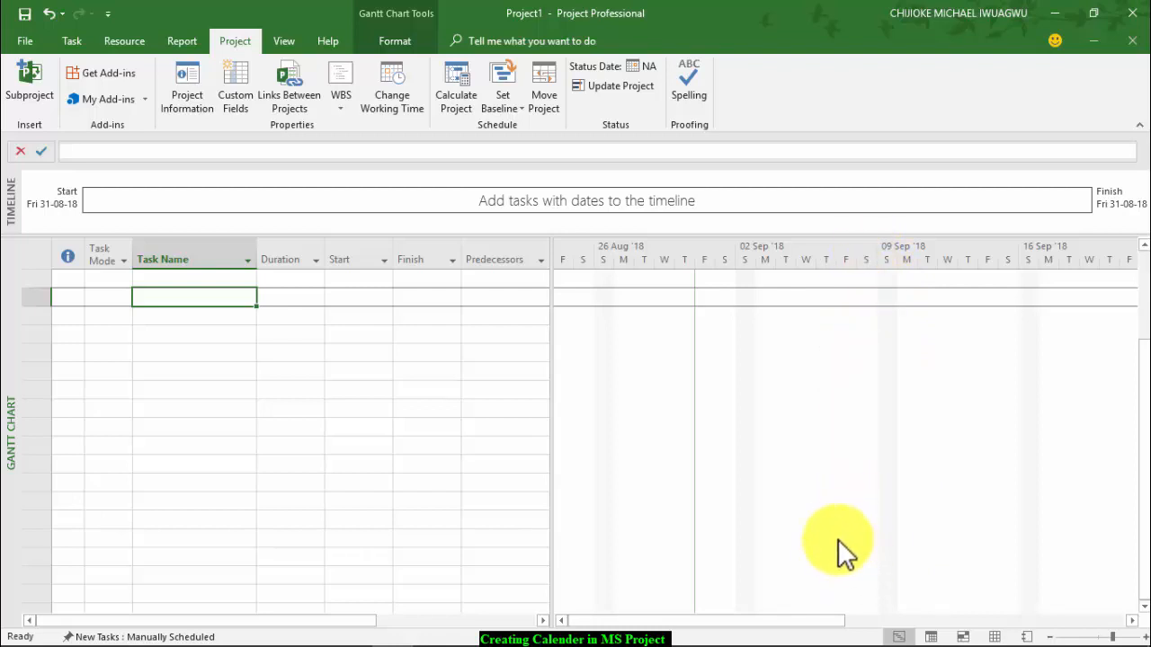
pyautogui.click(786, 398)
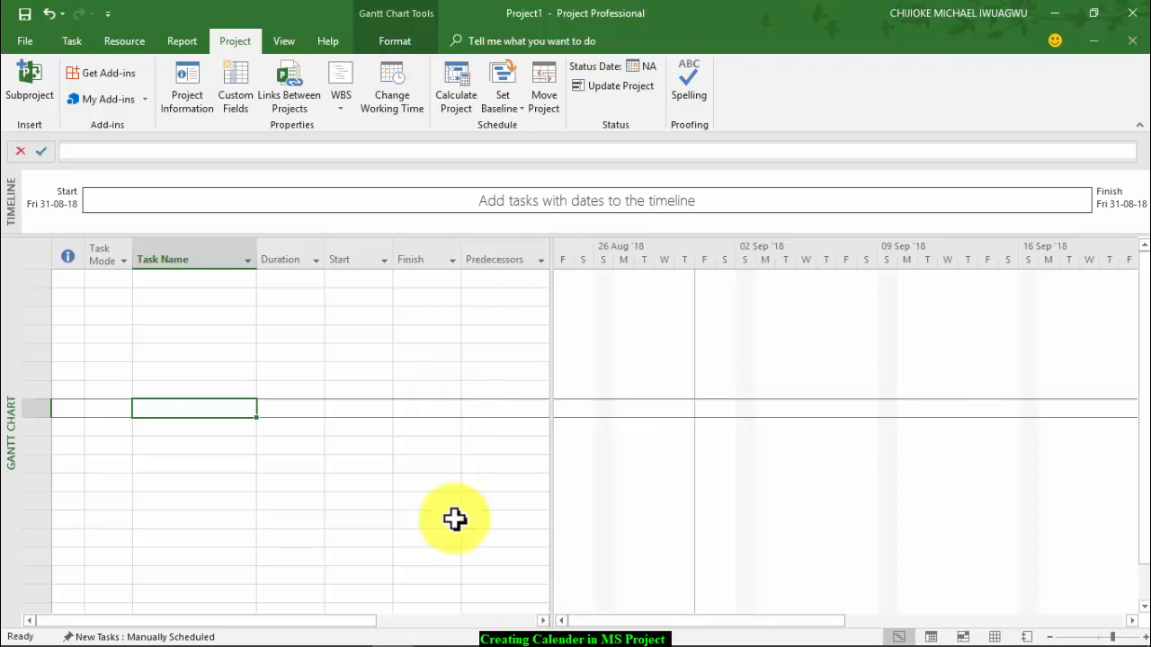
pyautogui.moveTo(465, 644)
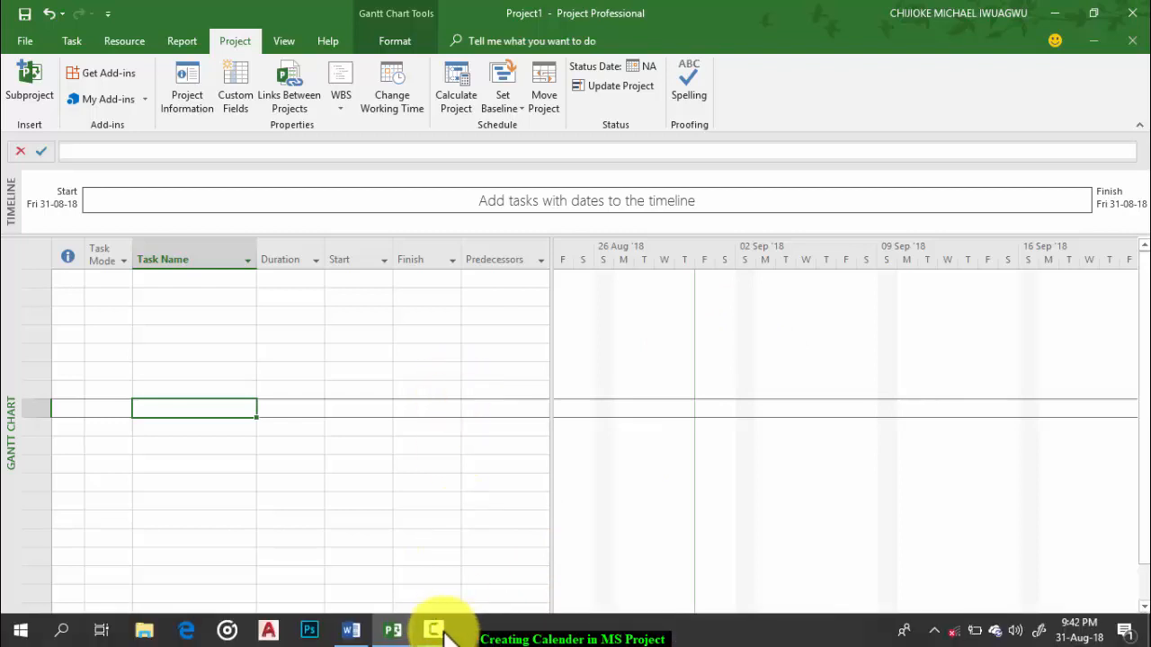